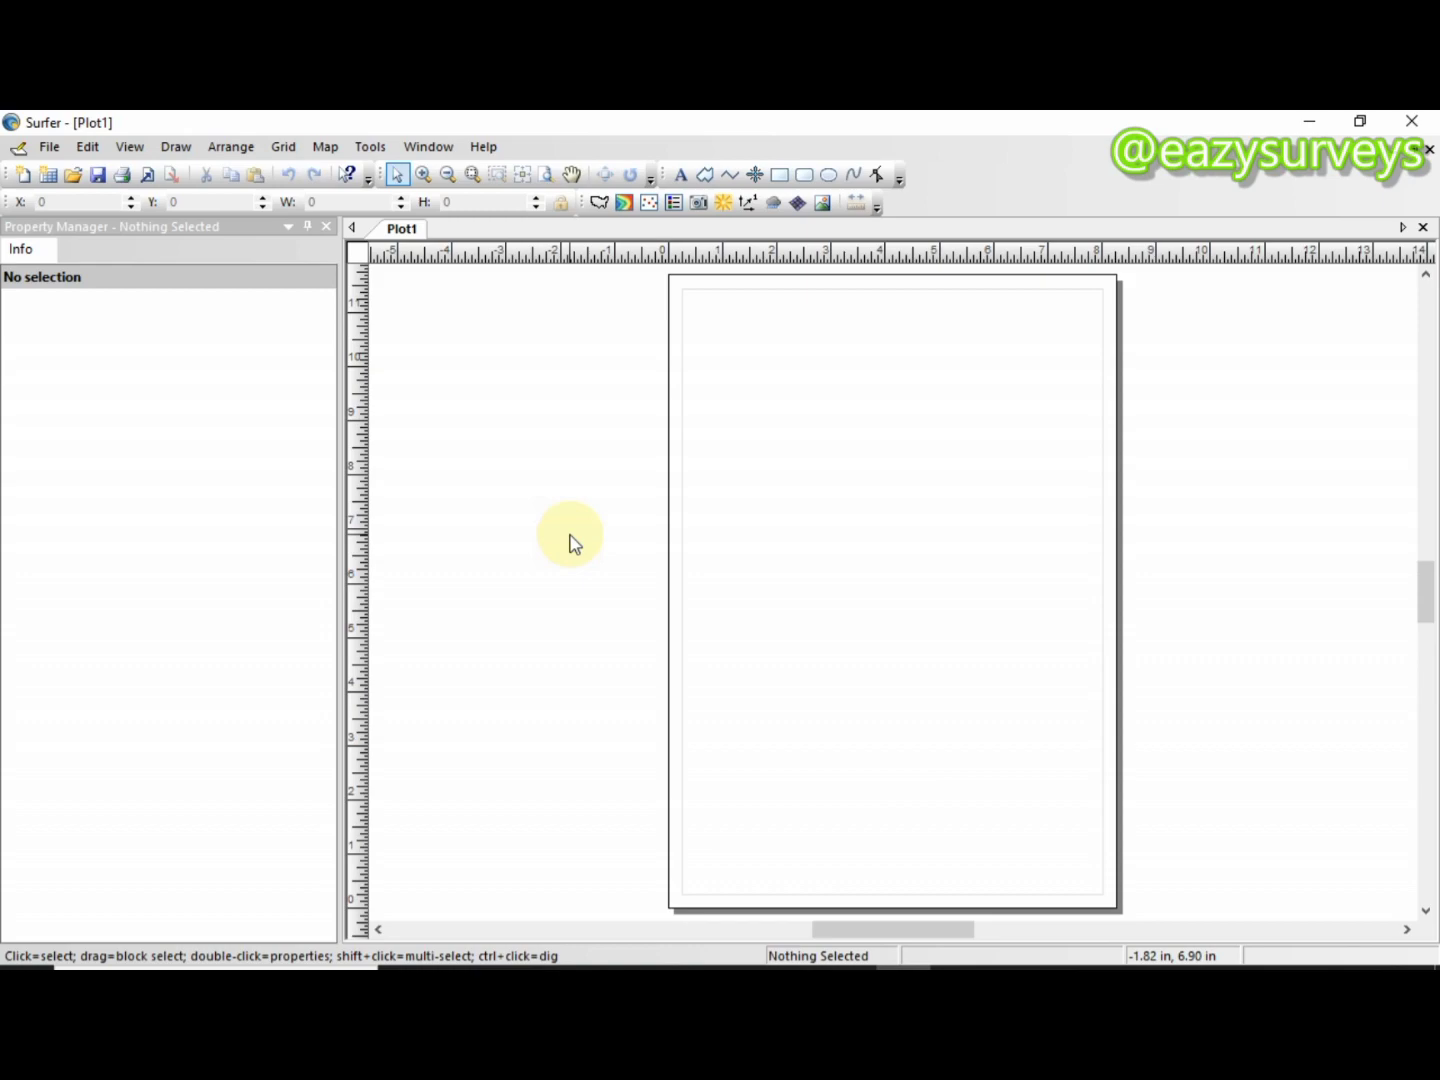
- Create a contour map from the SPOT HEIGHTS grid file
left_click(624, 204)
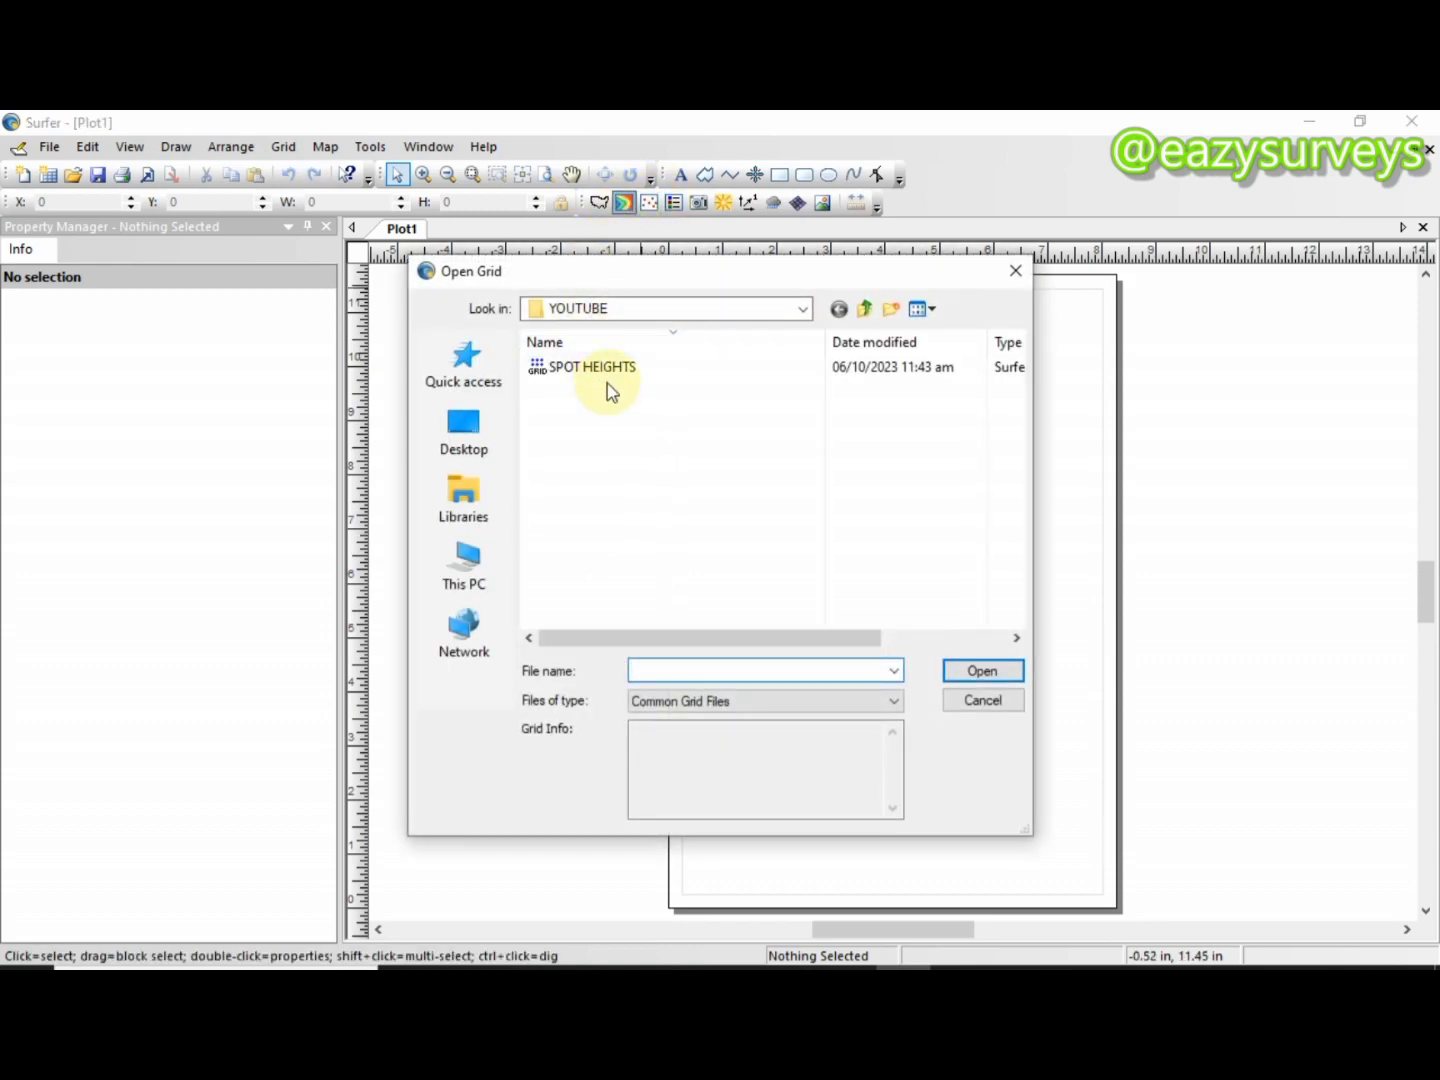
left_click(605, 367)
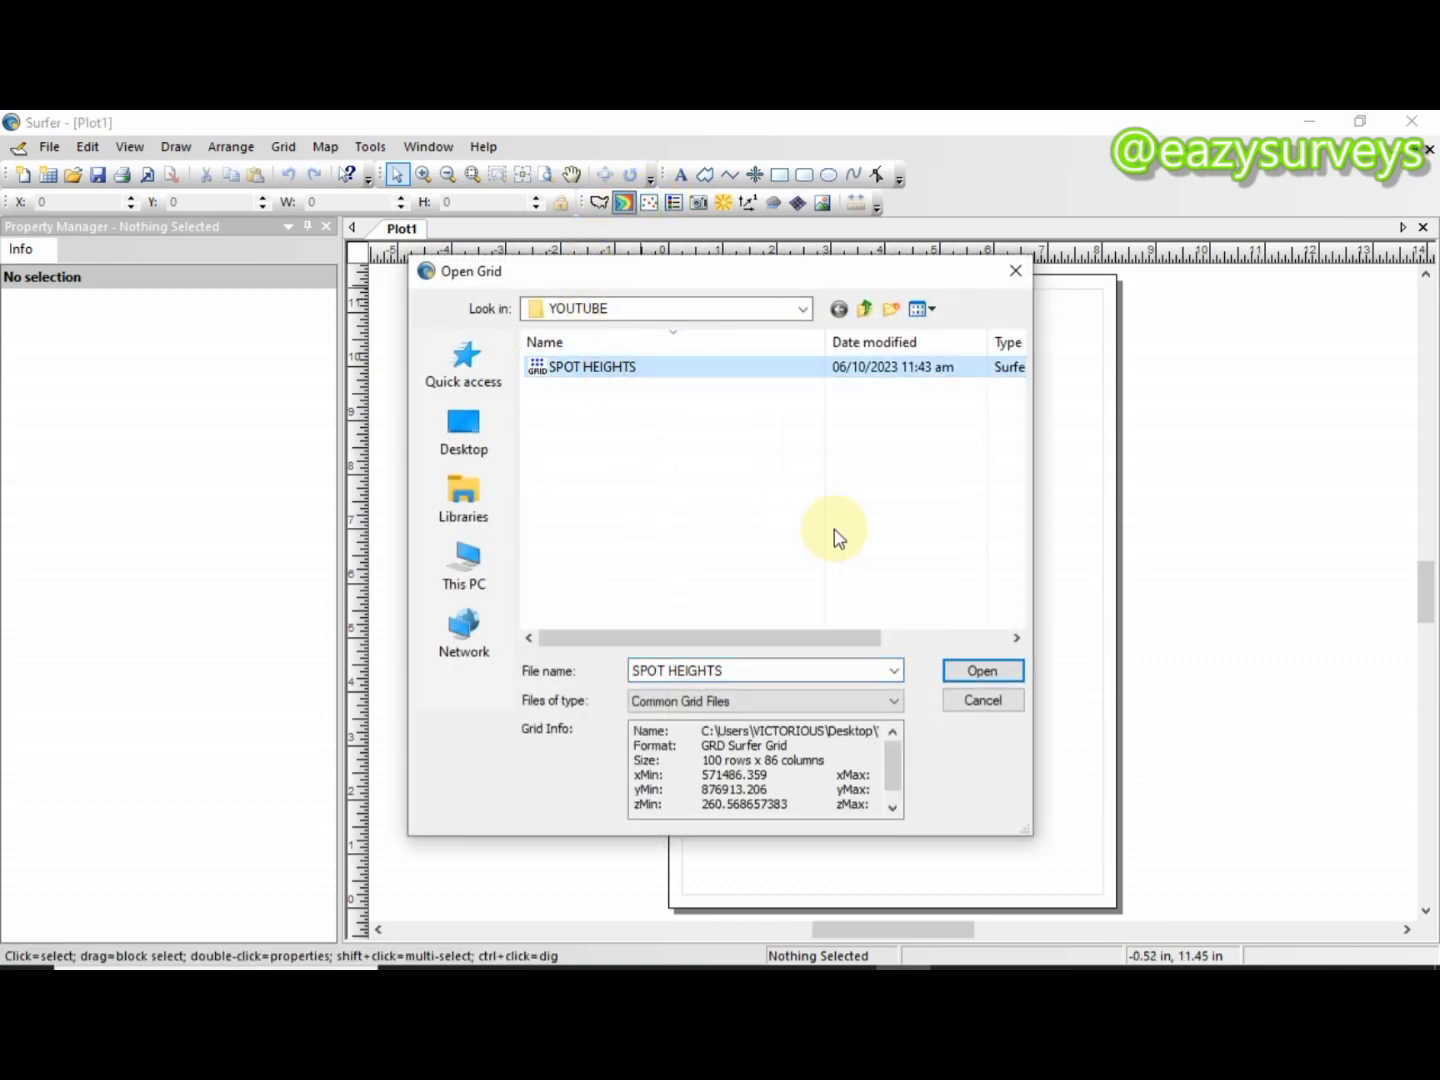
left_click(982, 669)
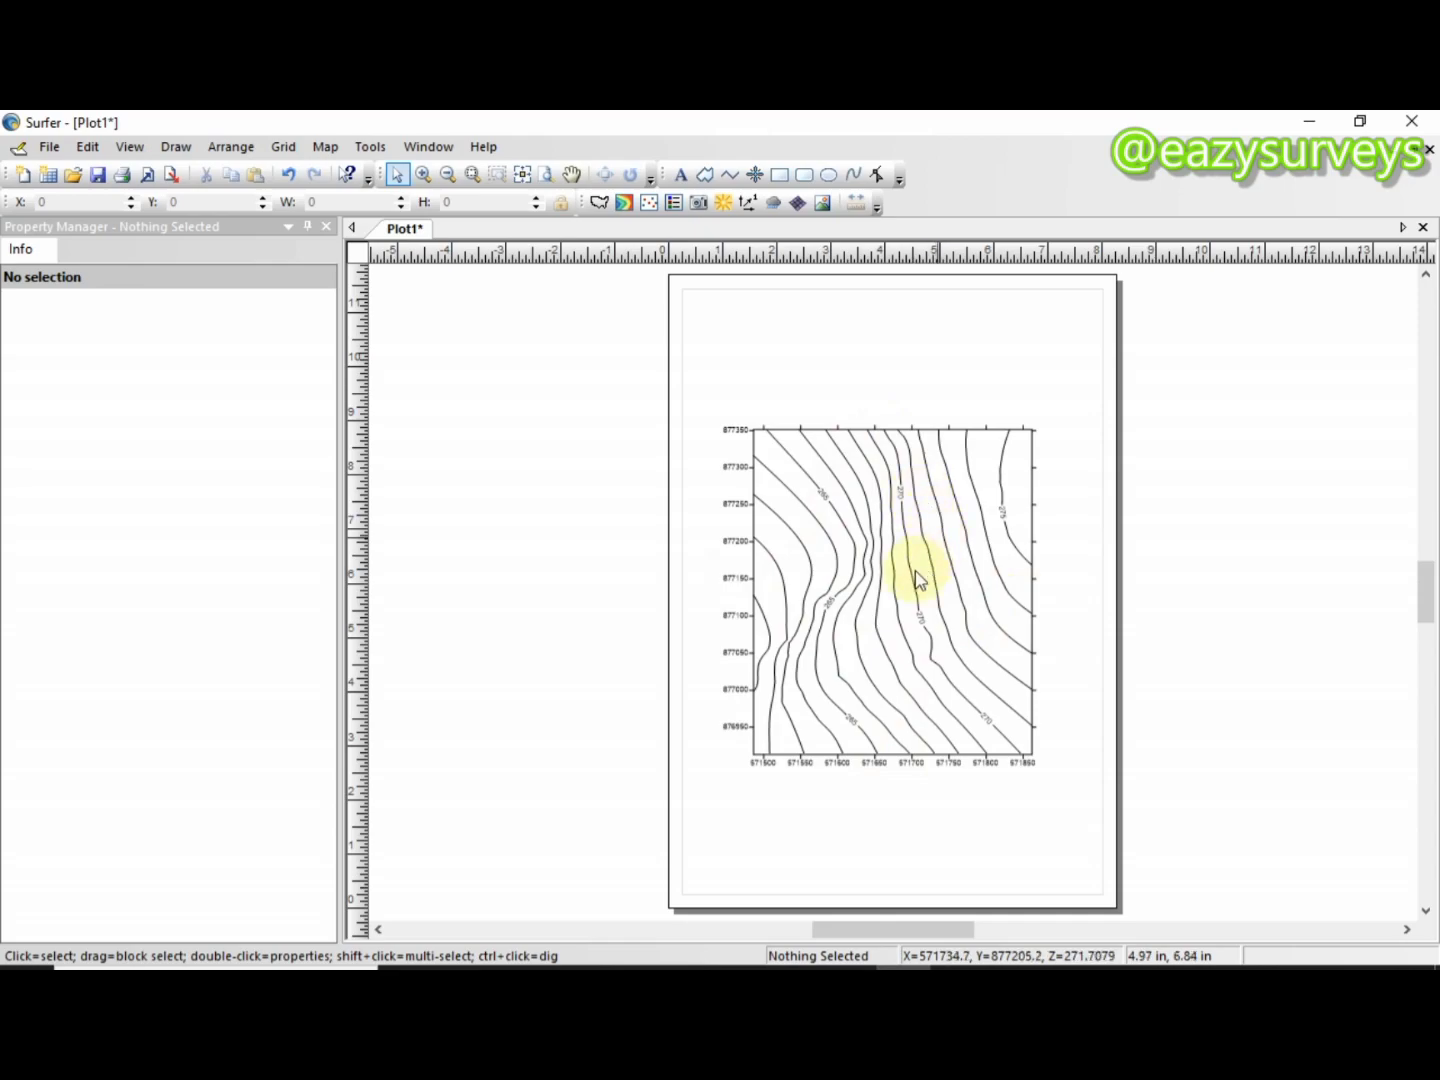
- Add a profile to the contour map along a near-vertical line through its middle, from the lower edge to the upper edge
left_click(906, 544)
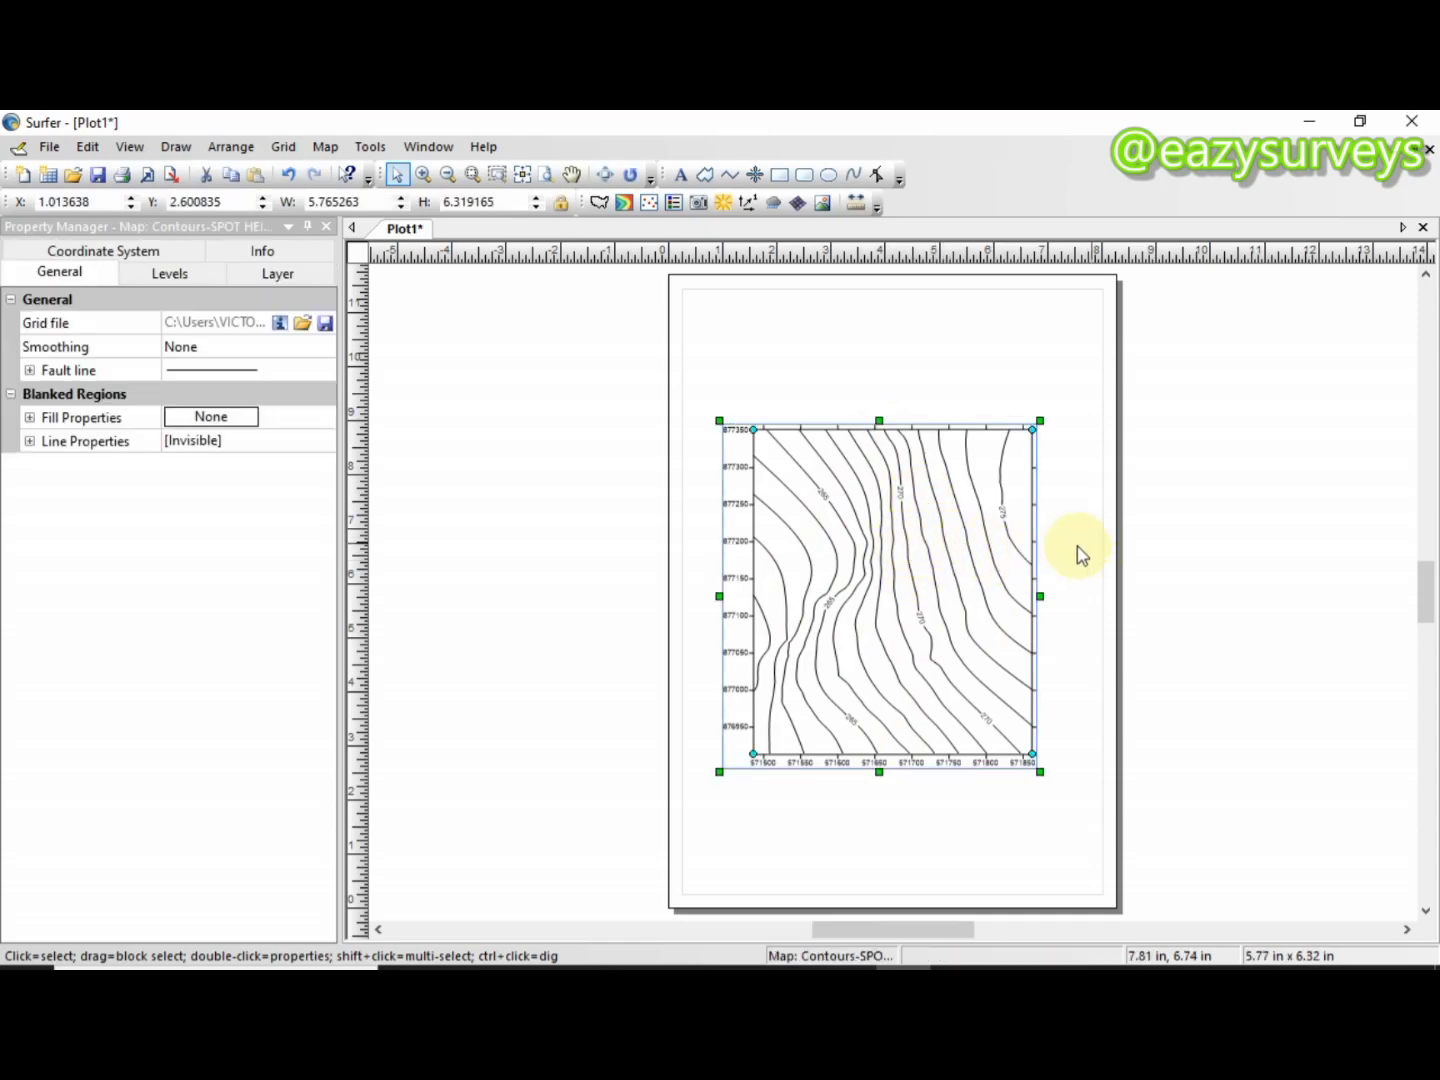
right_click(1048, 559)
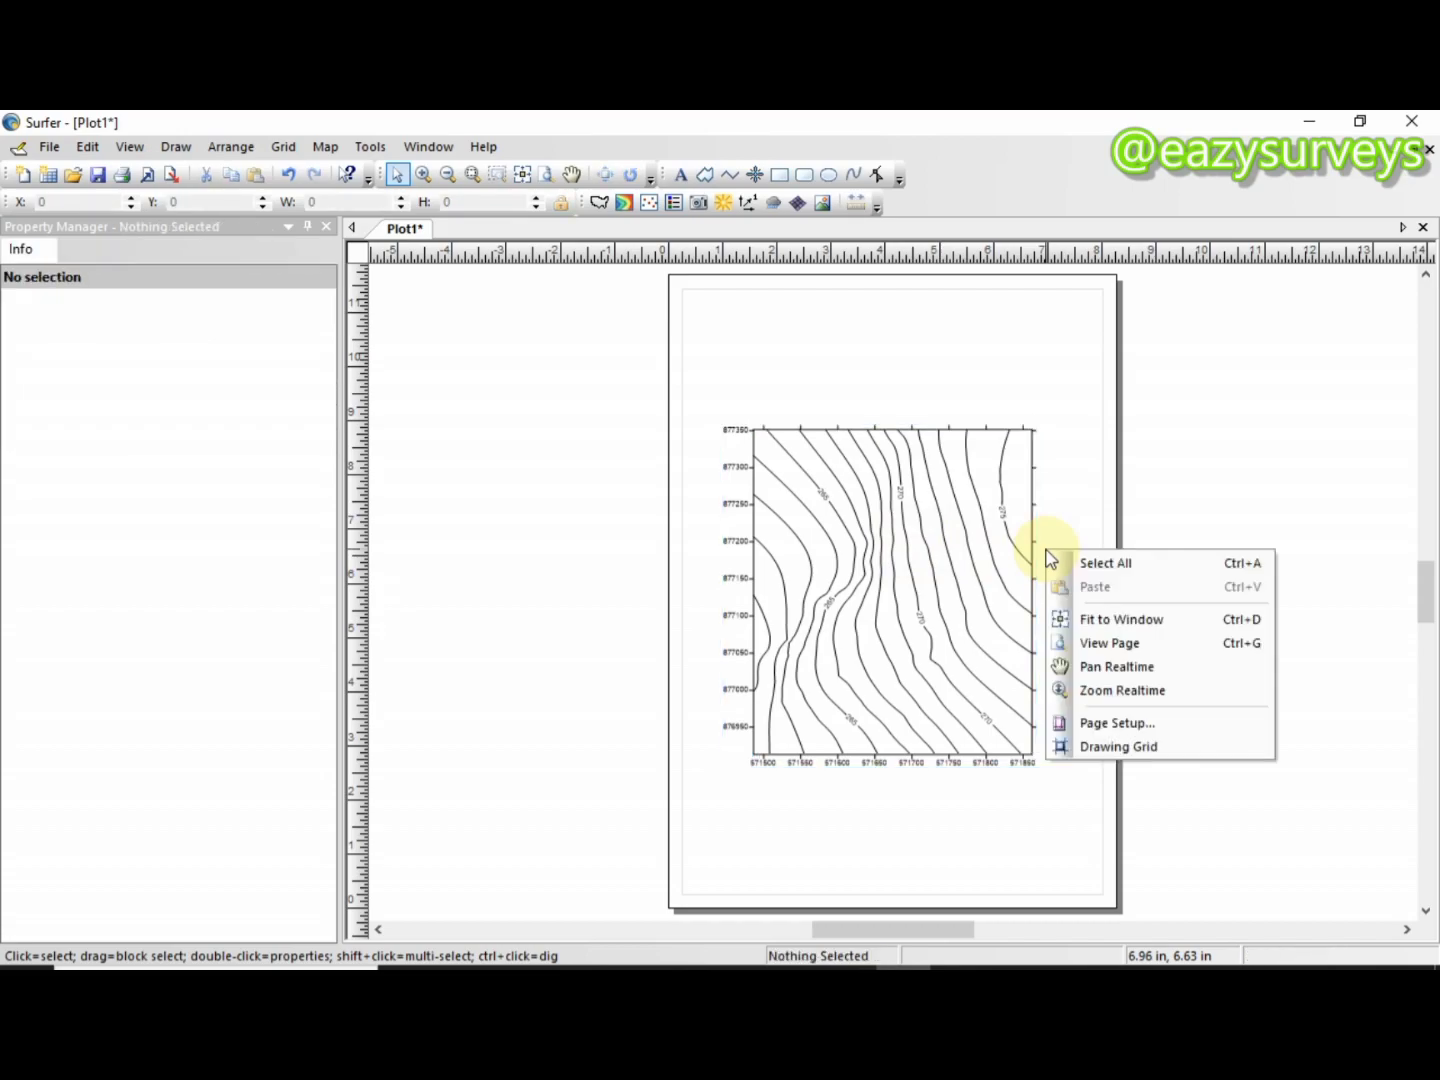
left_click(978, 566)
right_click(978, 566)
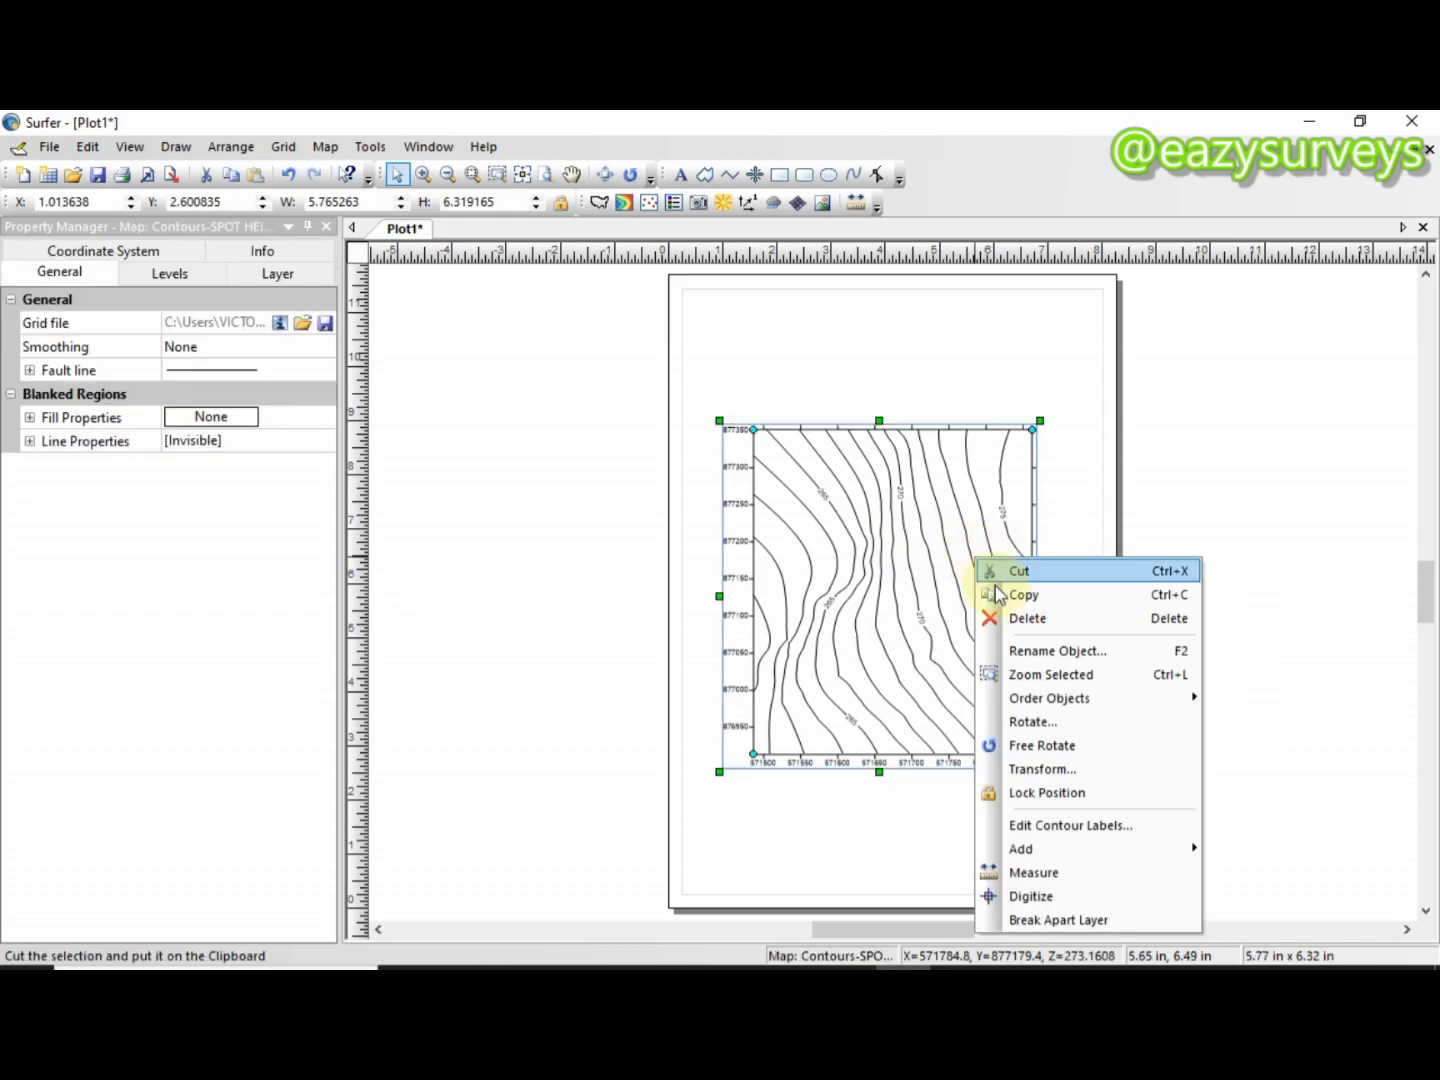
mouse_move(1093, 852)
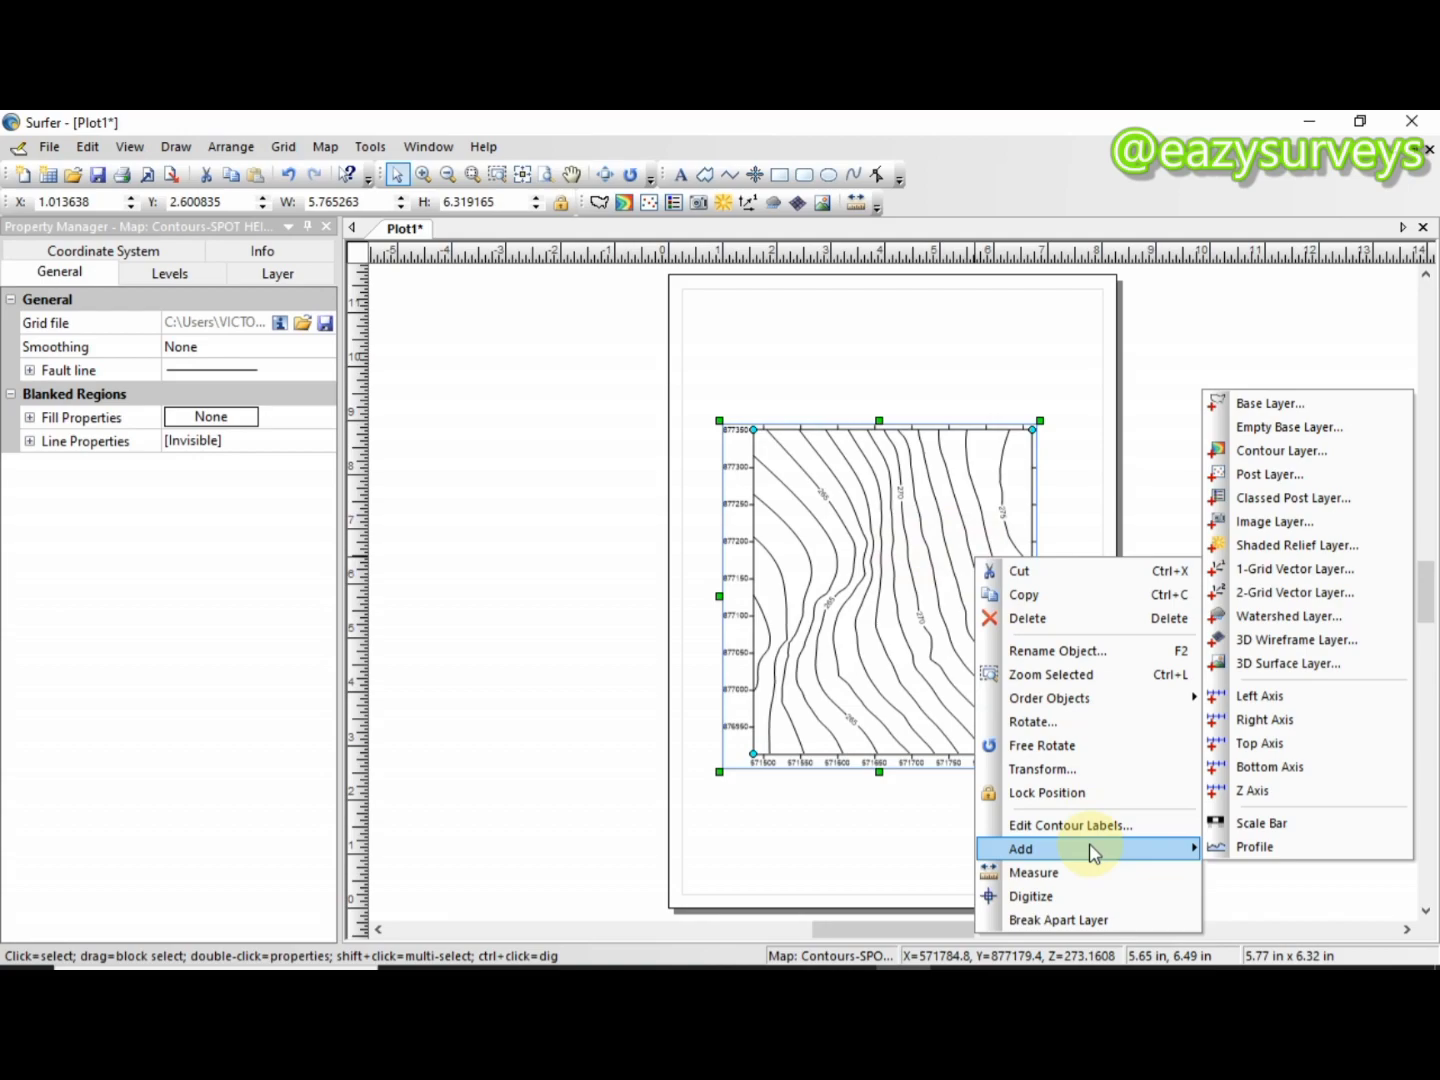
left_click(1245, 851)
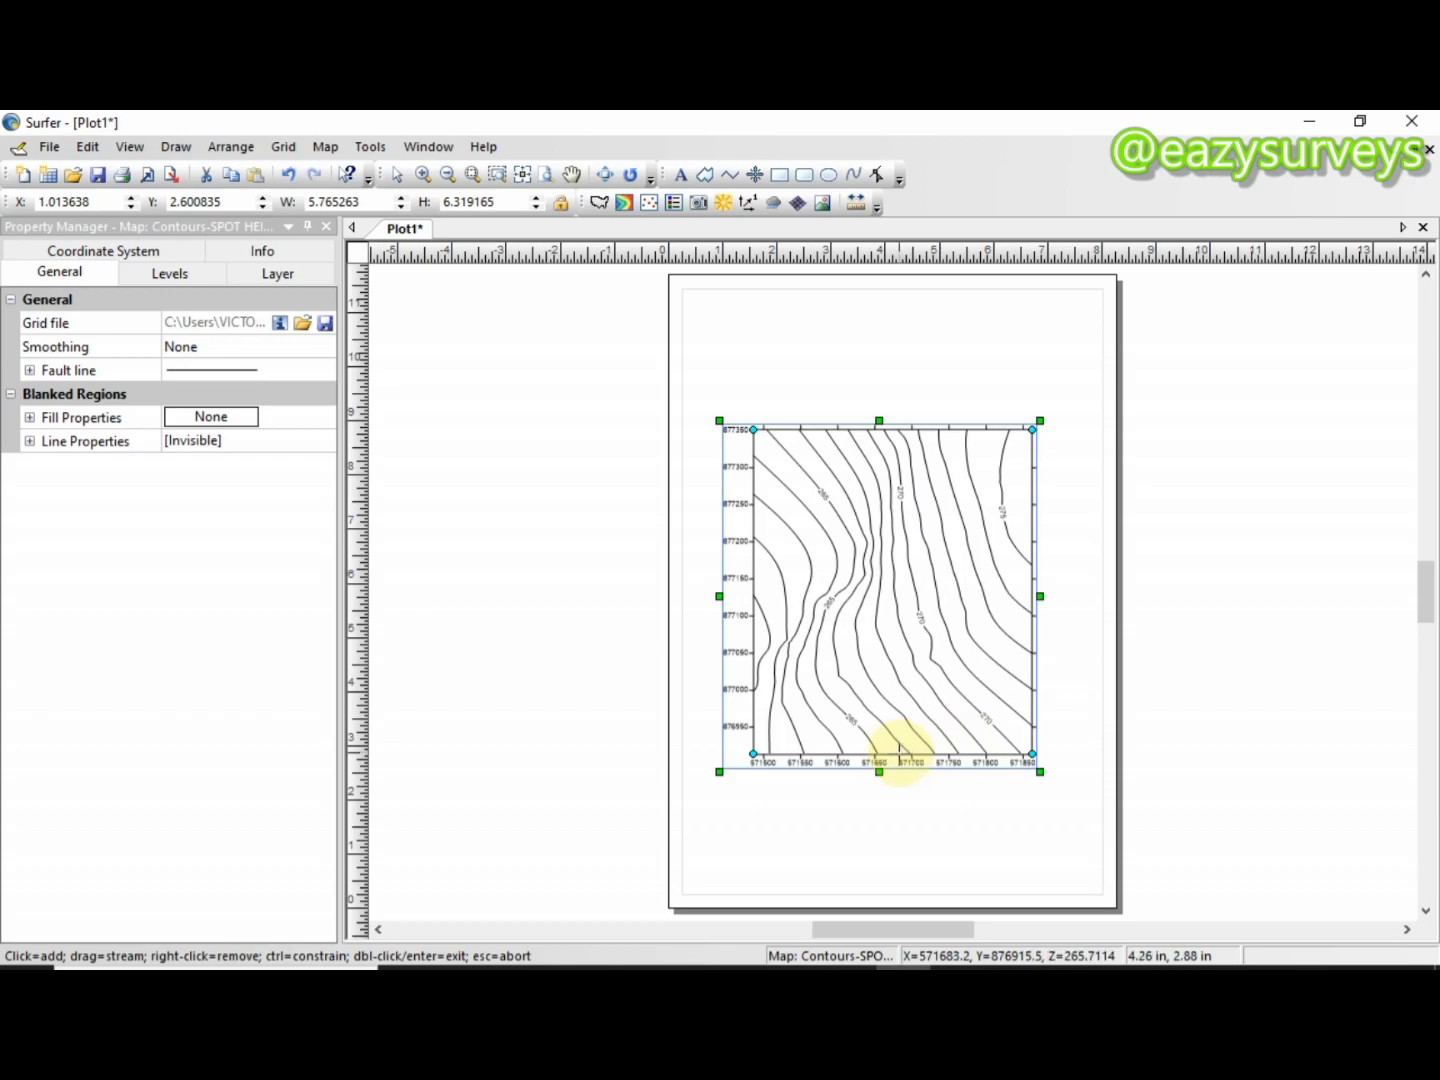
left_click(899, 750)
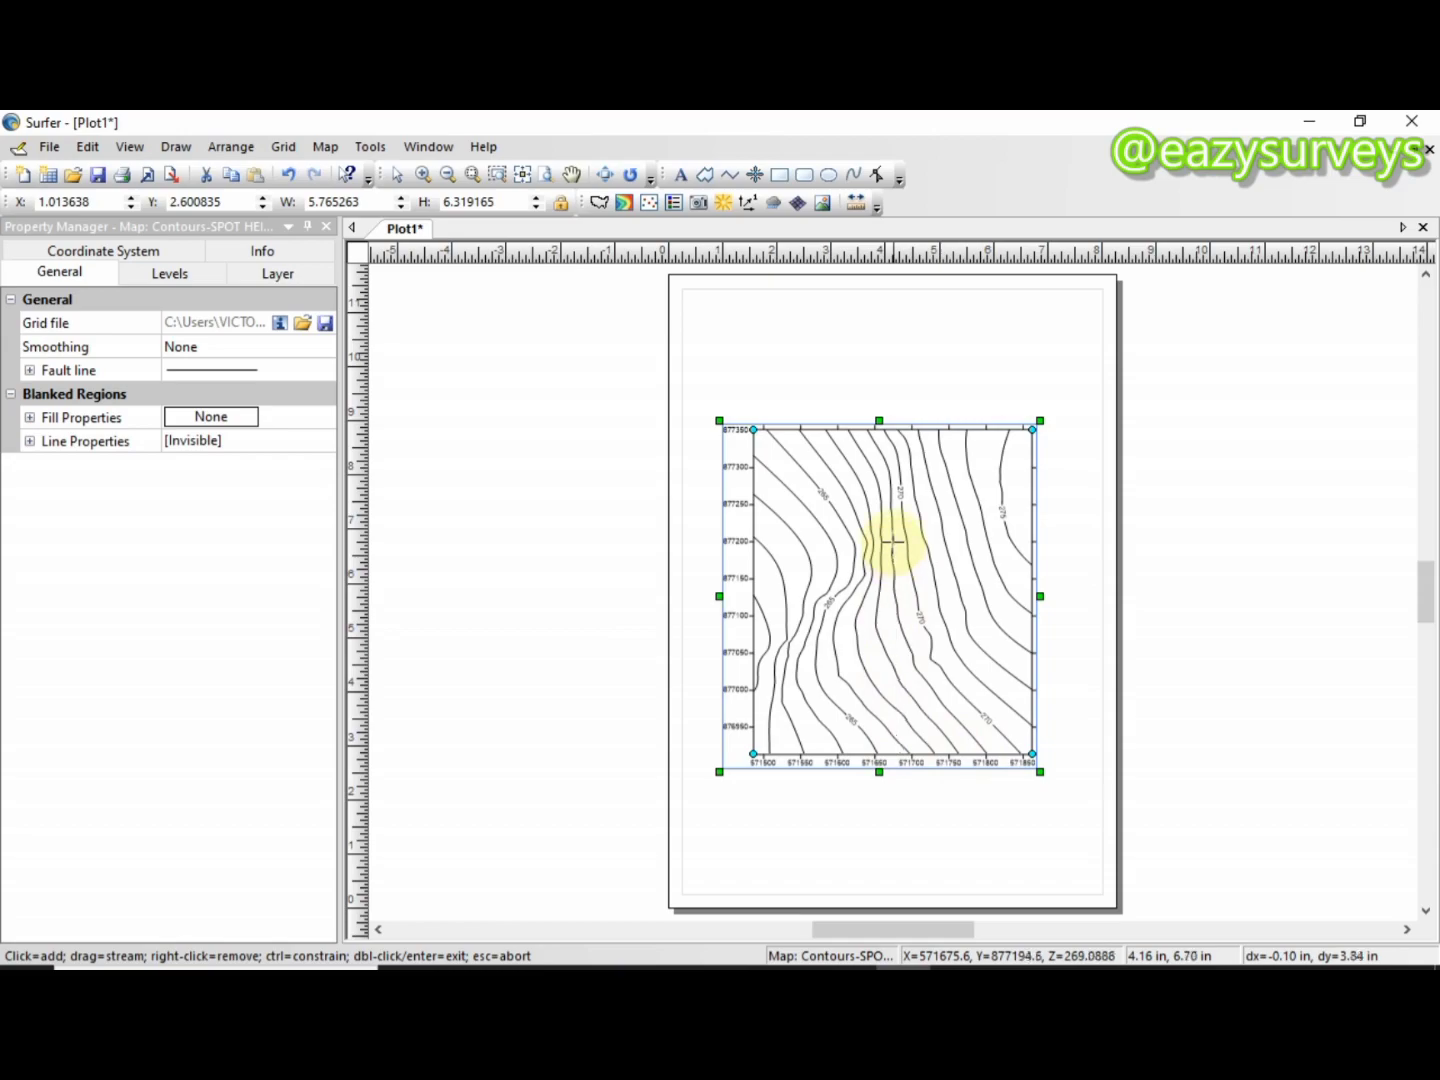
scroll(888, 532, "up", 5)
scroll(908, 661, "down", 5)
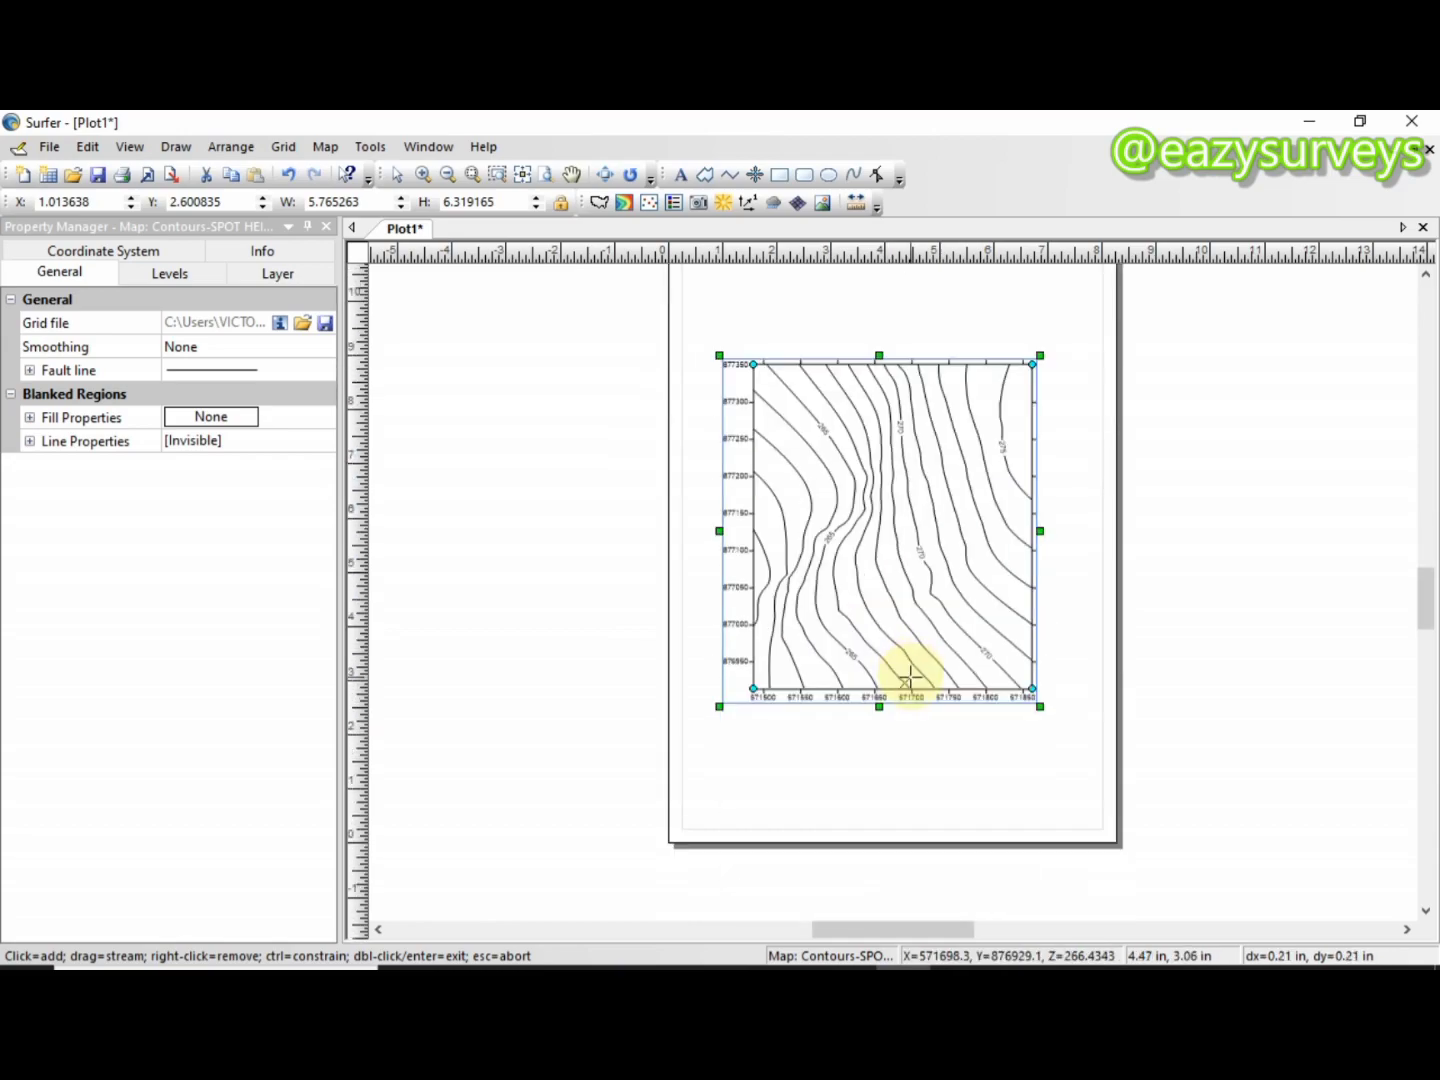
left_click(893, 363)
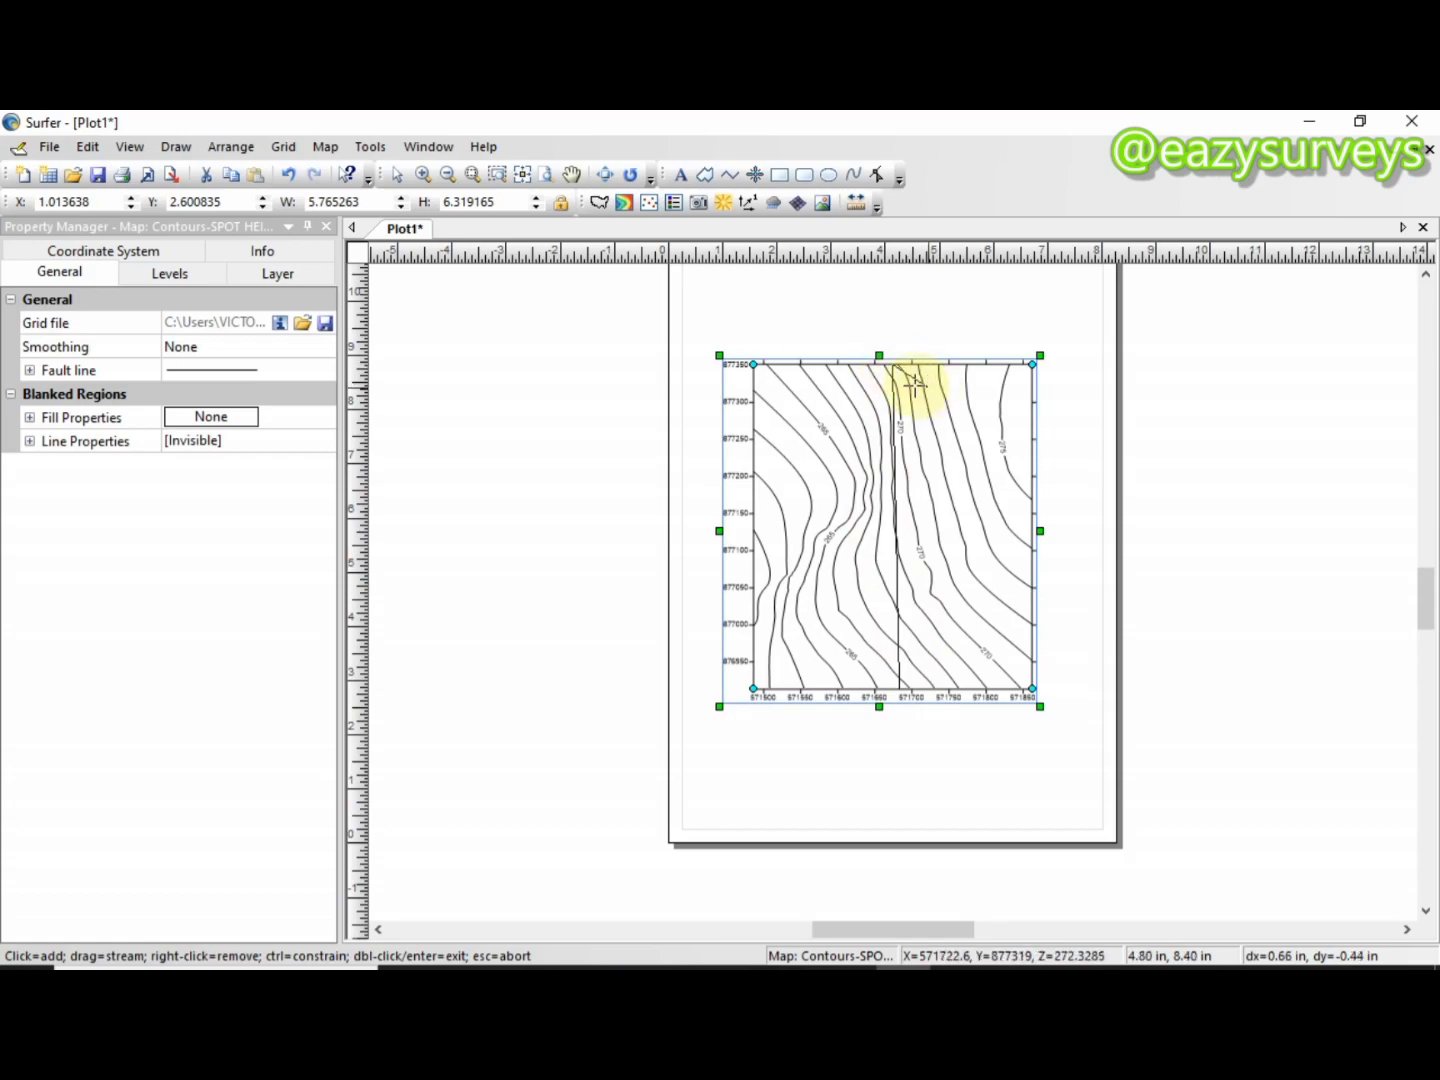
double_click(889, 367)
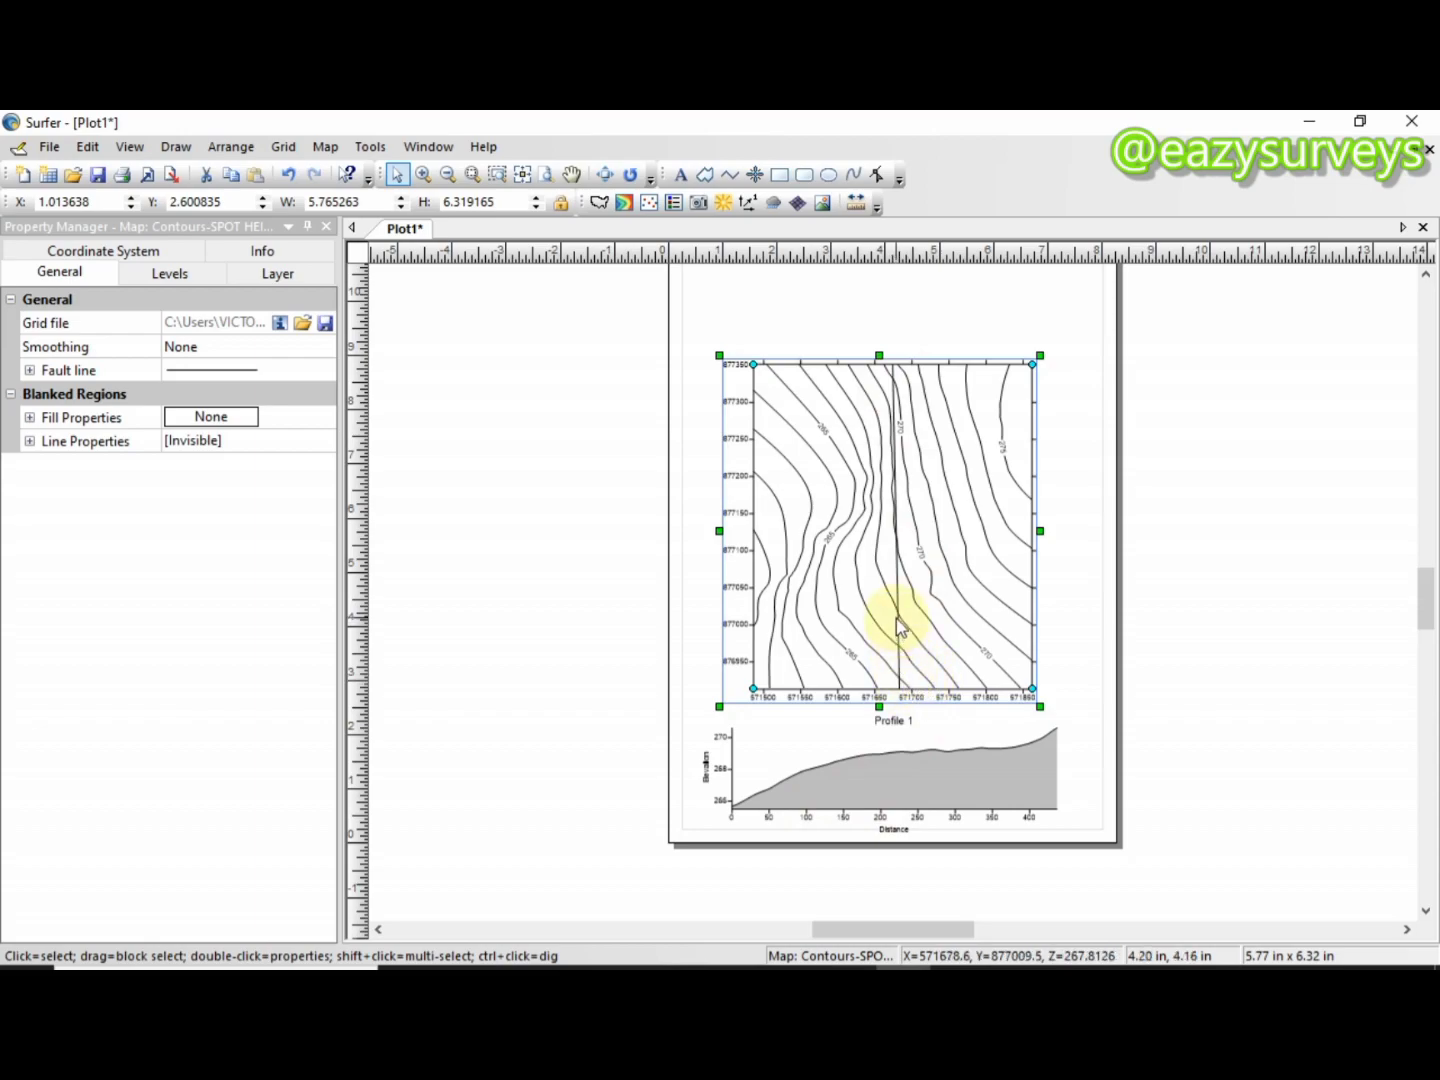
scroll(897, 599, "down", 4)
scroll(897, 590, "up", 2)
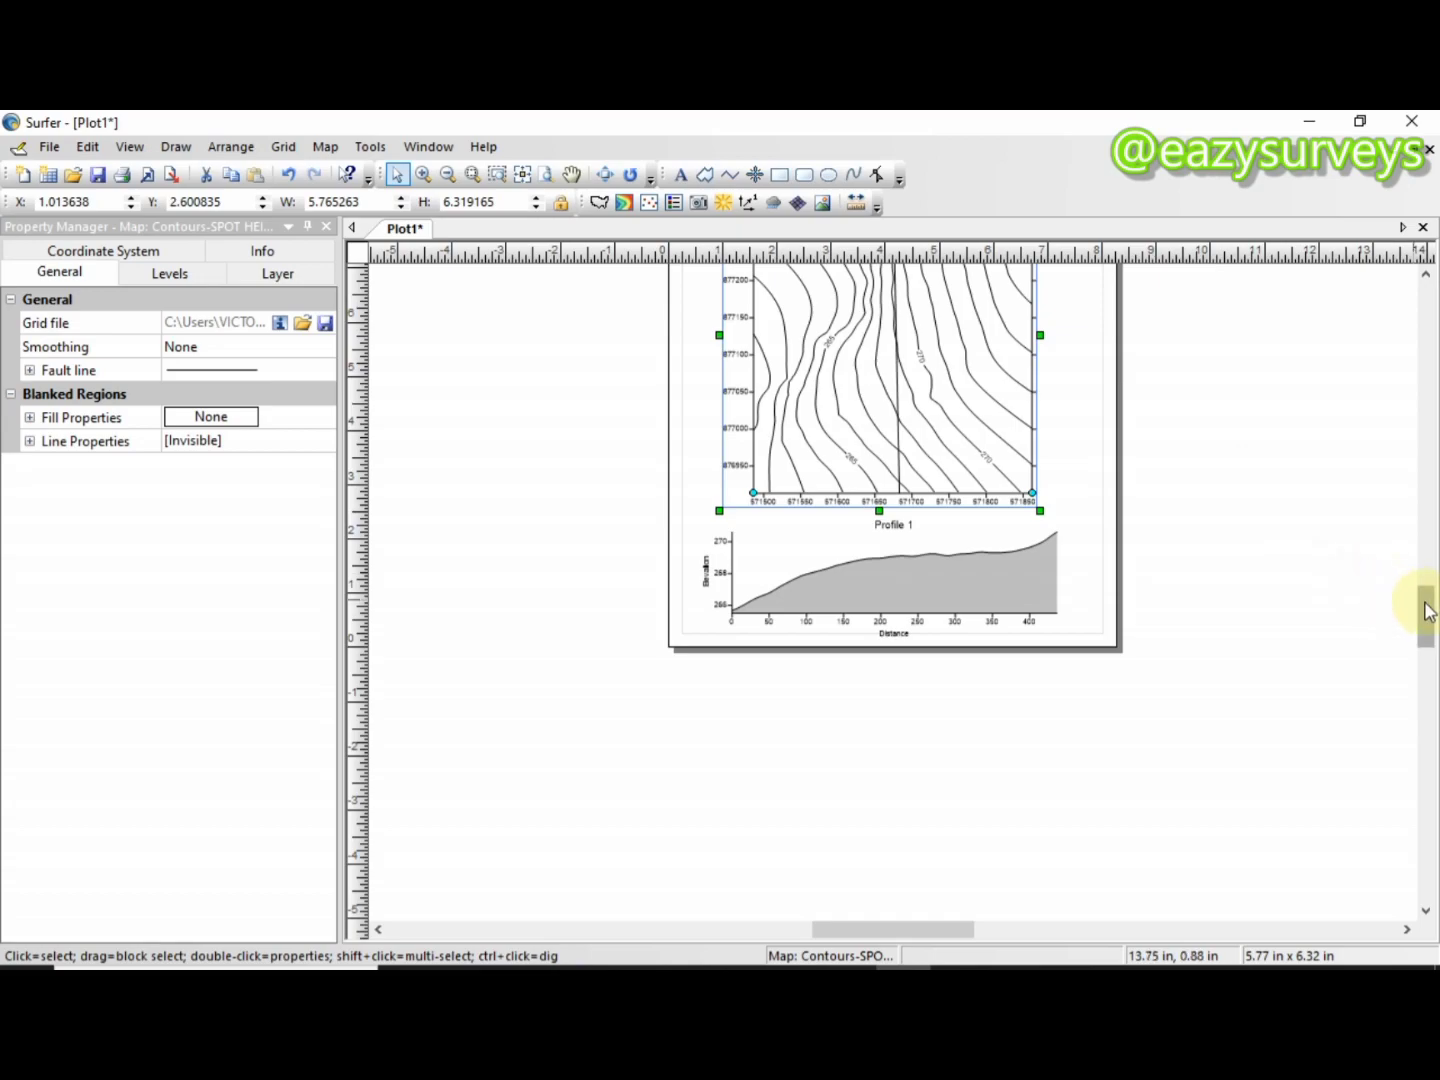
scroll(1430, 590, "up", 3)
scroll(1430, 586, "down", 1)
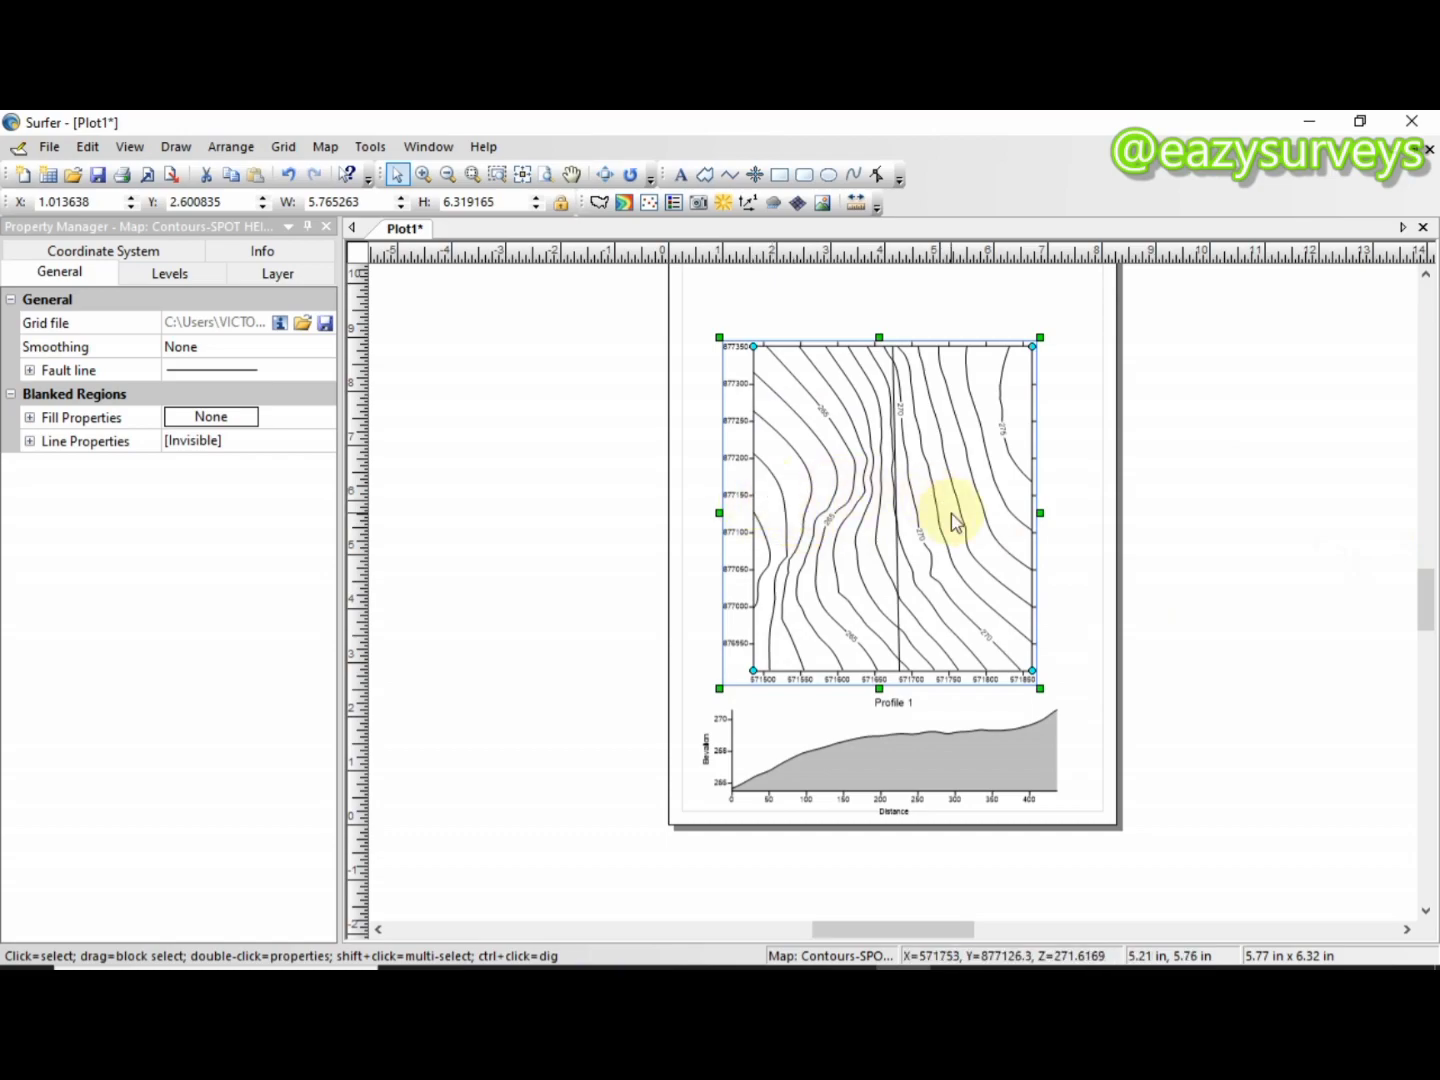
scroll(953, 520, "down", 10)
left_click_drag(1432, 706, 1429, 606)
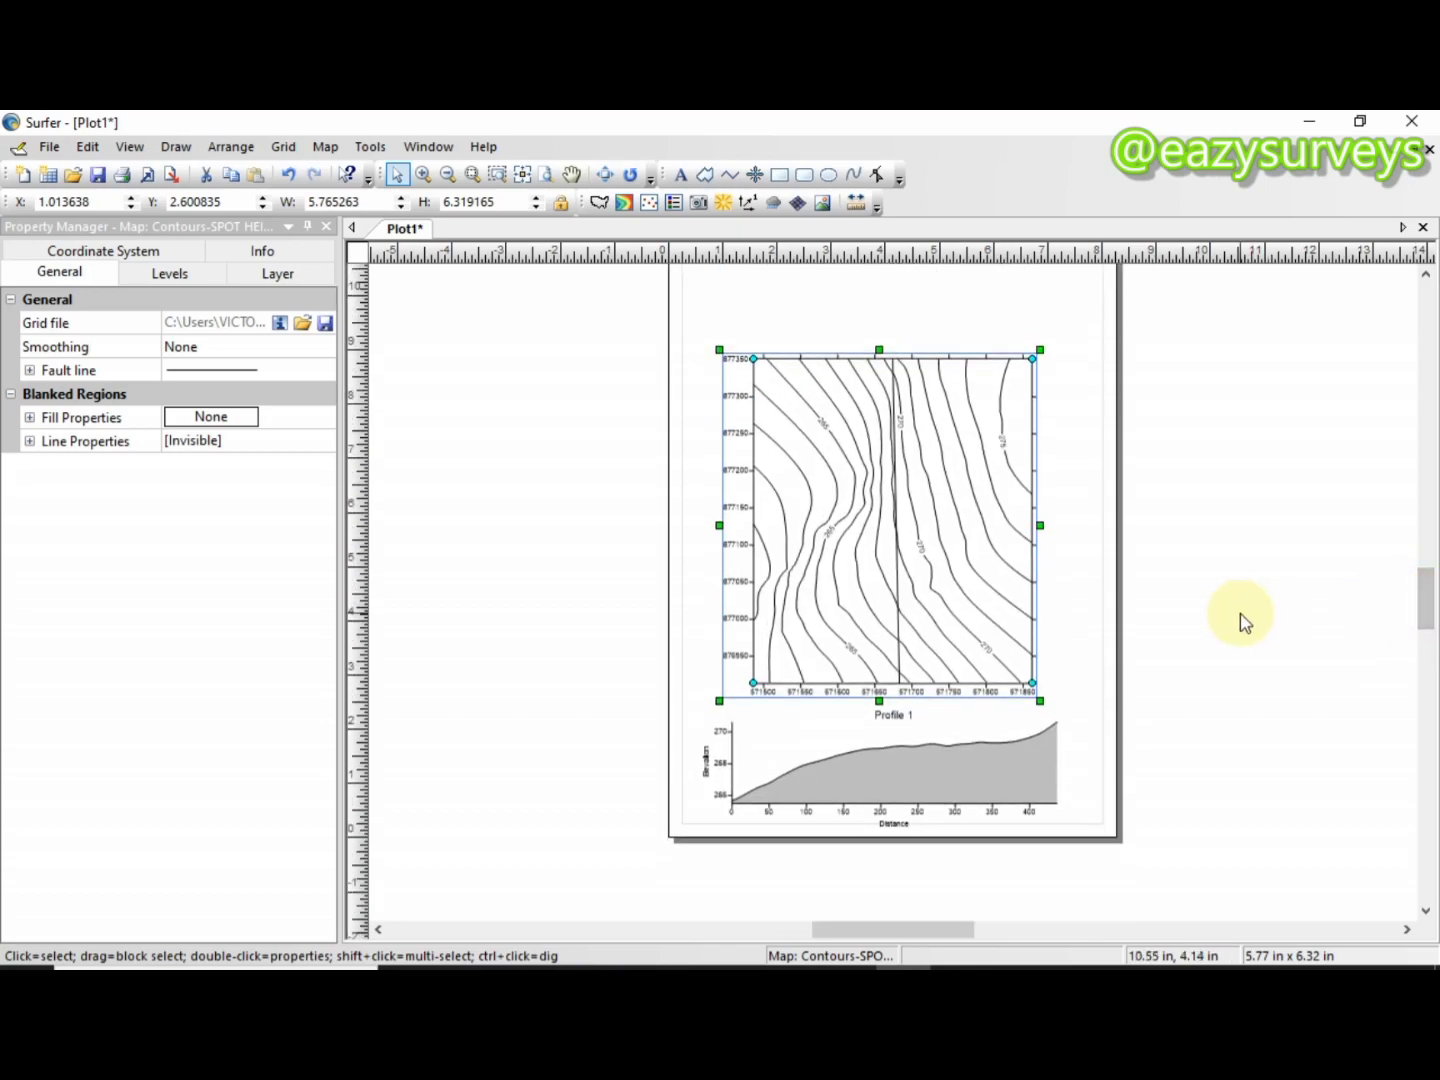
- Add a second profile along a horizontal line across the map near Y 877150, adjusting the map limits to include it
right_click(946, 533)
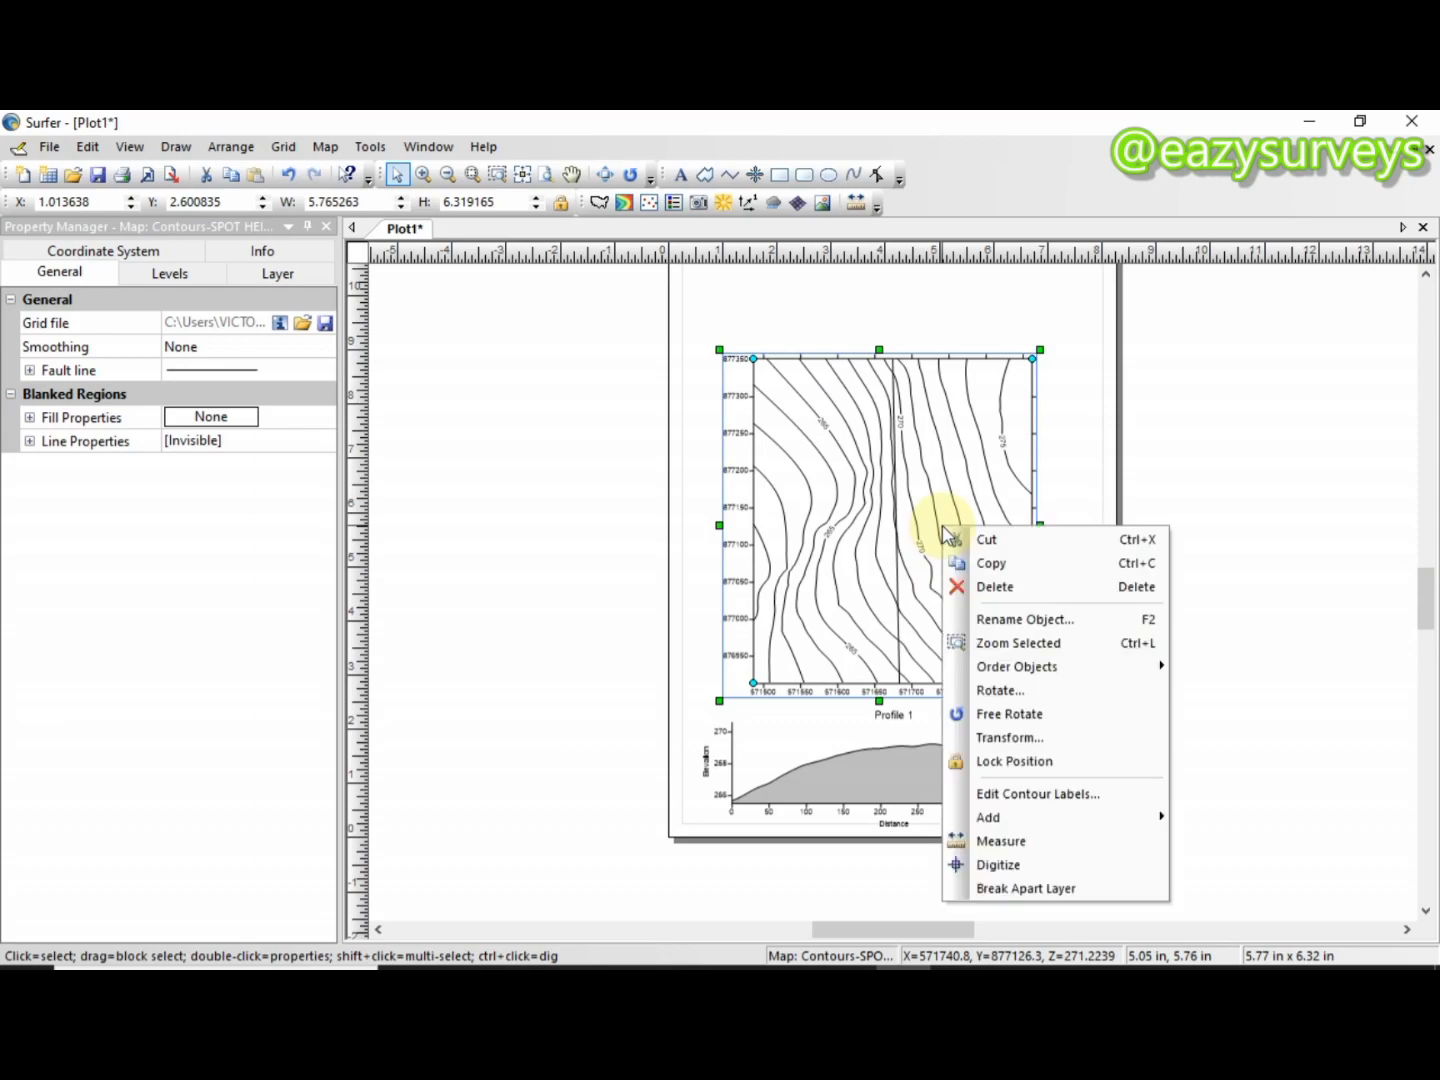
mouse_move(1032, 823)
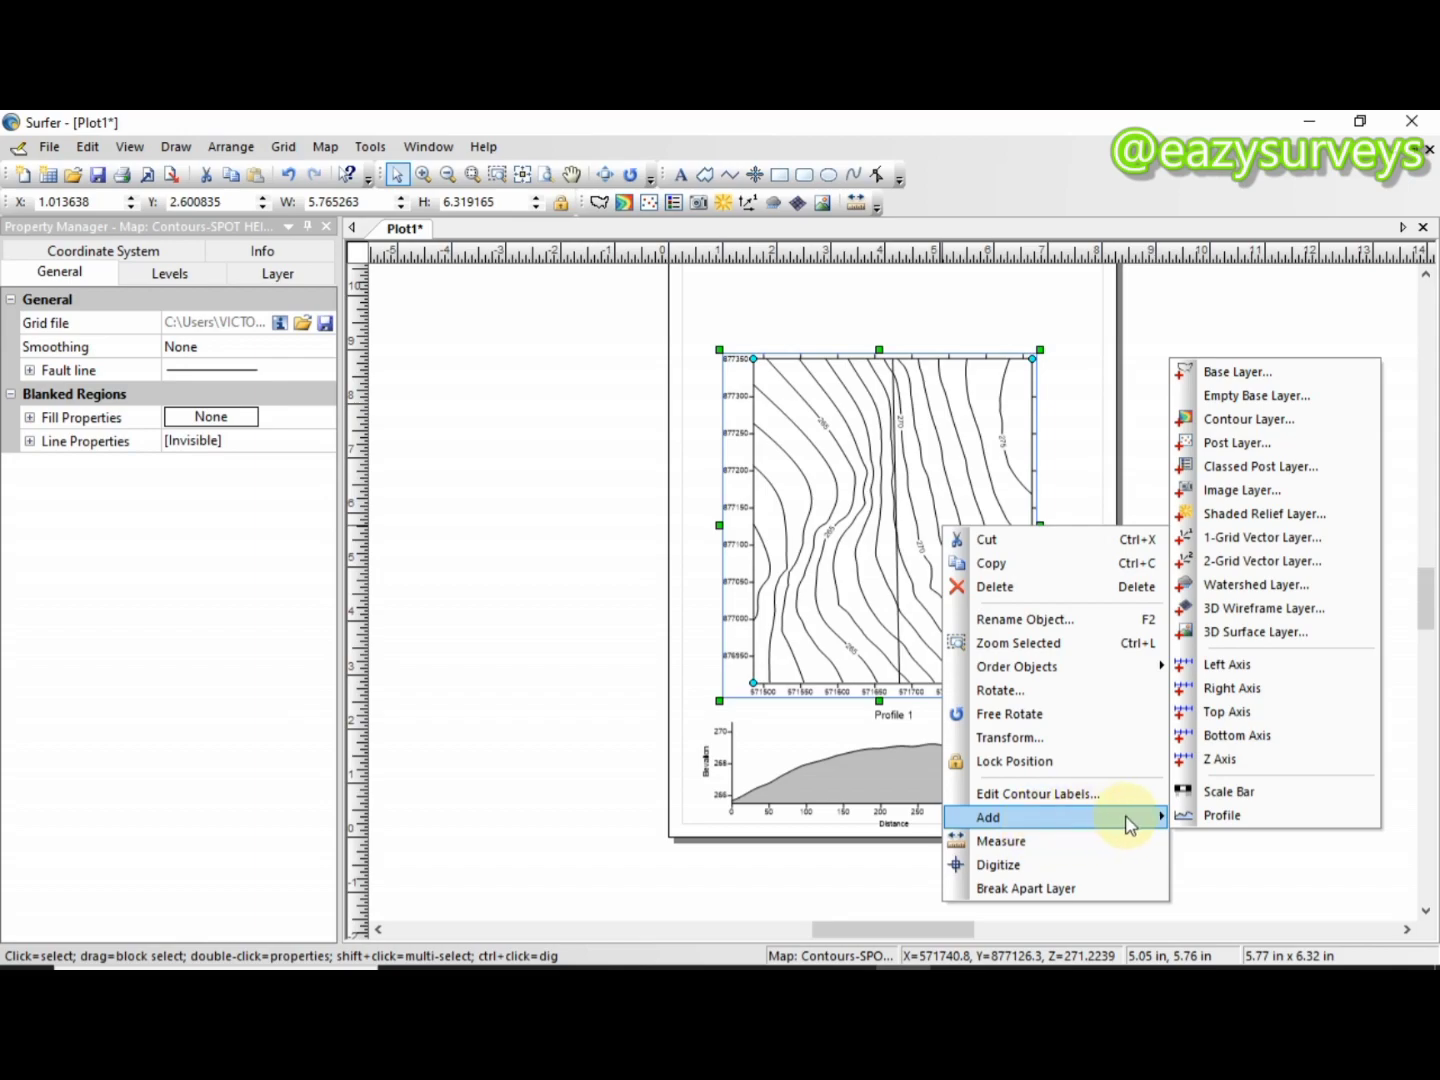
left_click(1198, 814)
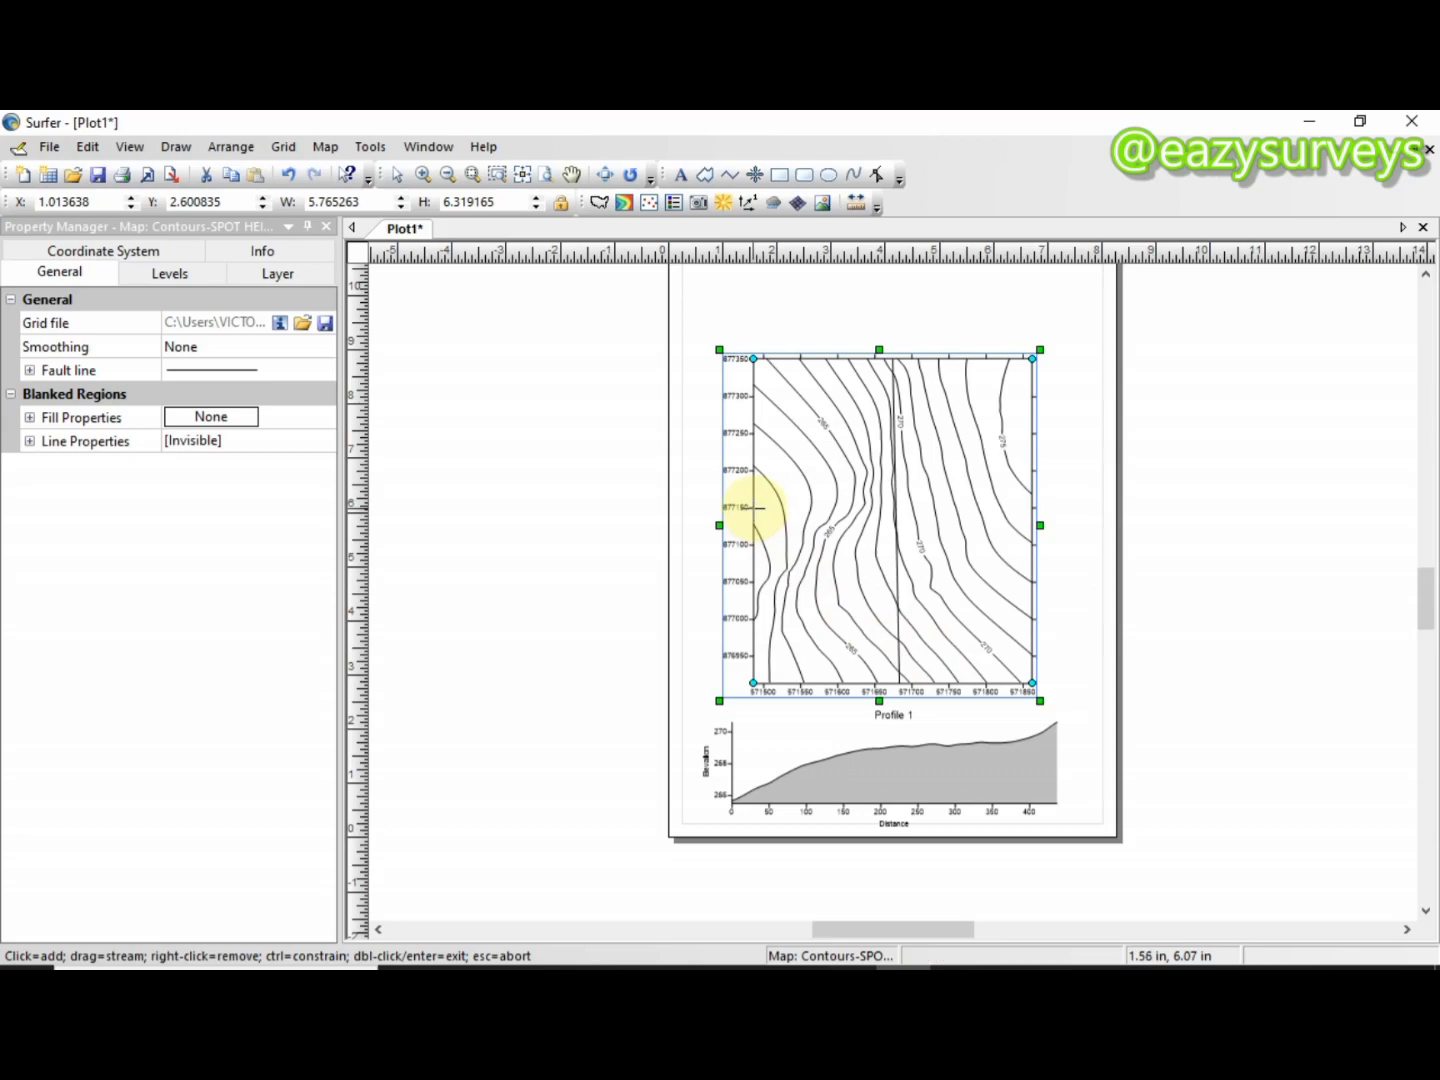
left_click(758, 508)
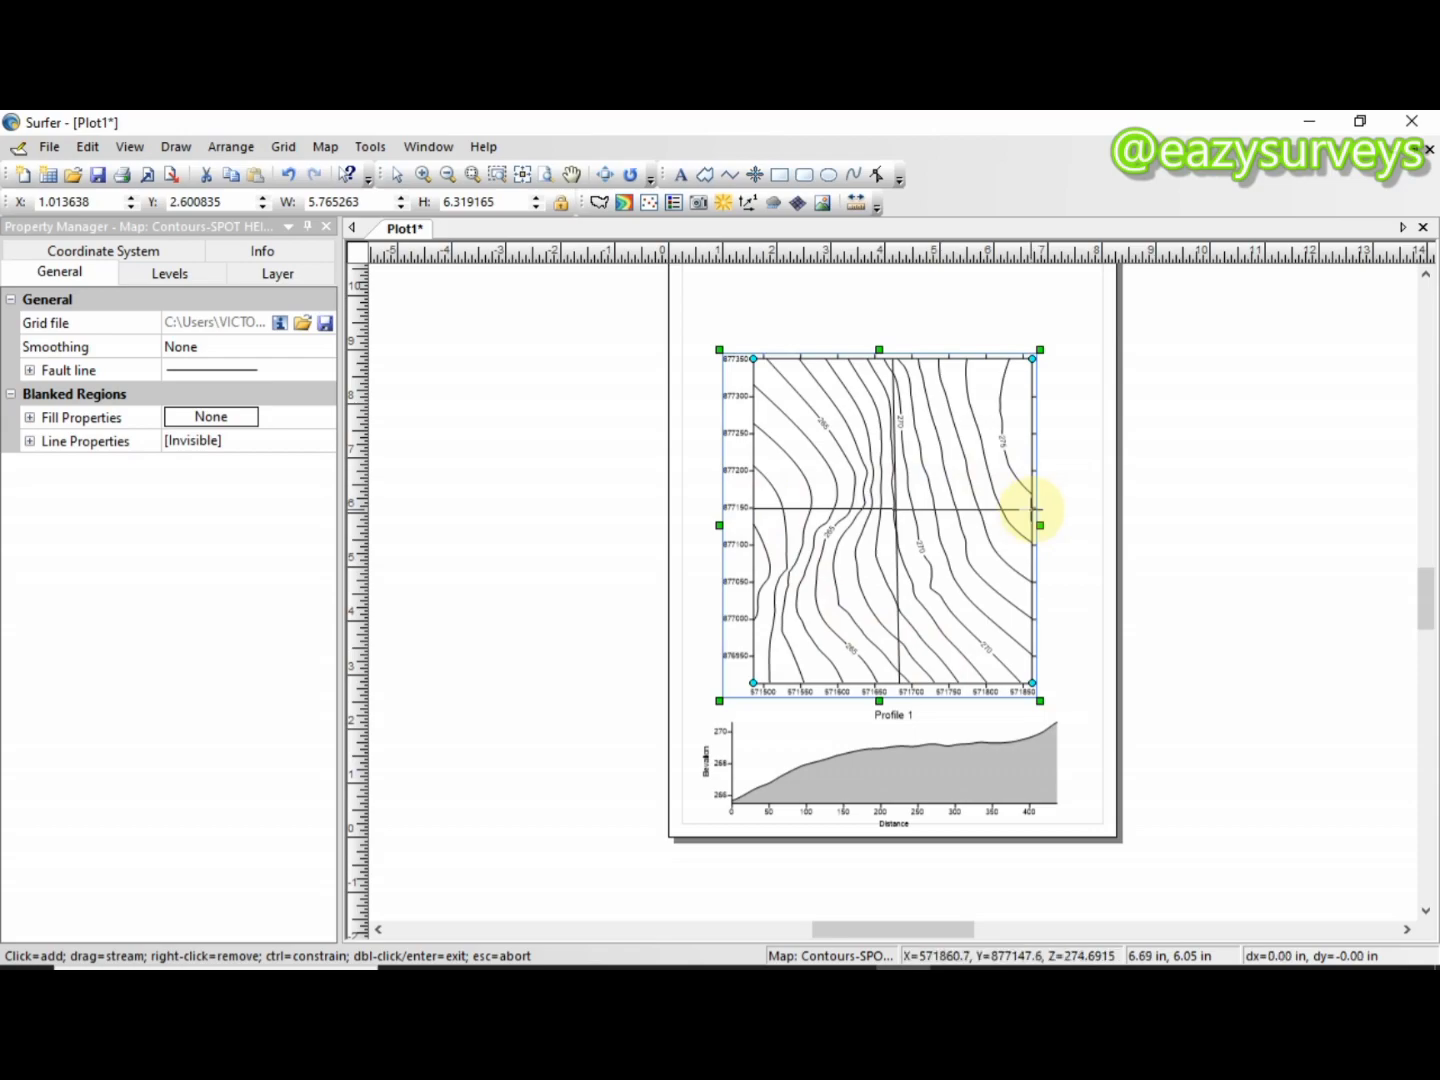
double_click(1033, 510)
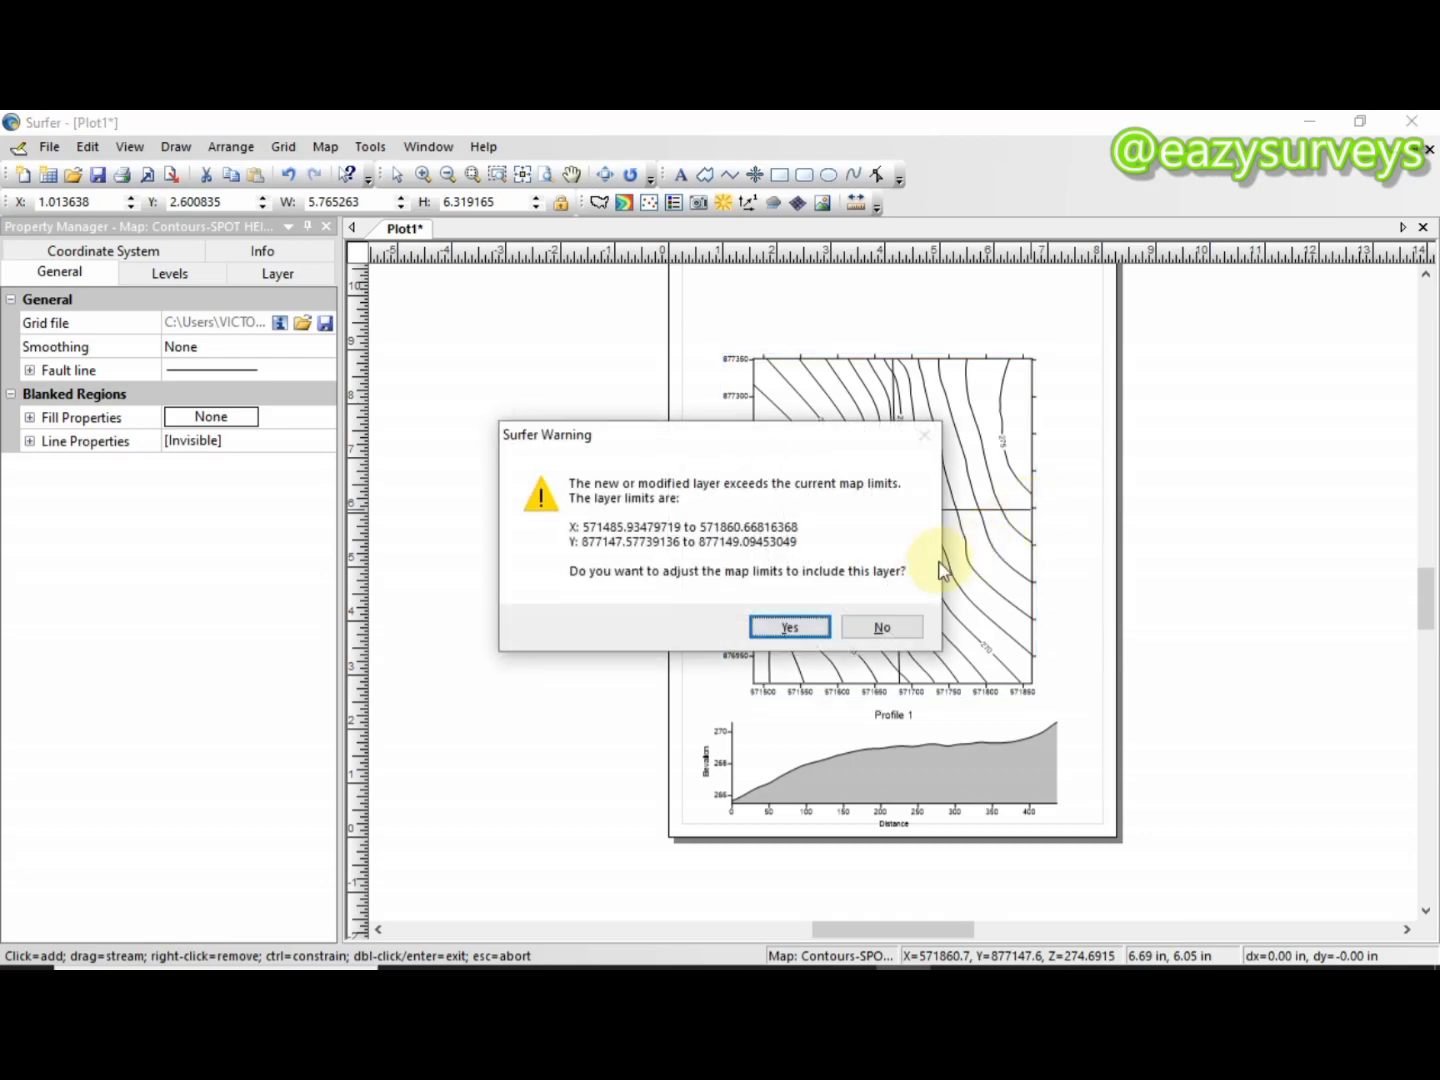
left_click(779, 632)
- Separate the overlapping profile plots and place the Profile 1 plot directly below the contour map
left_click_drag(886, 775, 1248, 774)
left_click_drag(926, 940, 964, 931)
left_click_drag(954, 778, 999, 764)
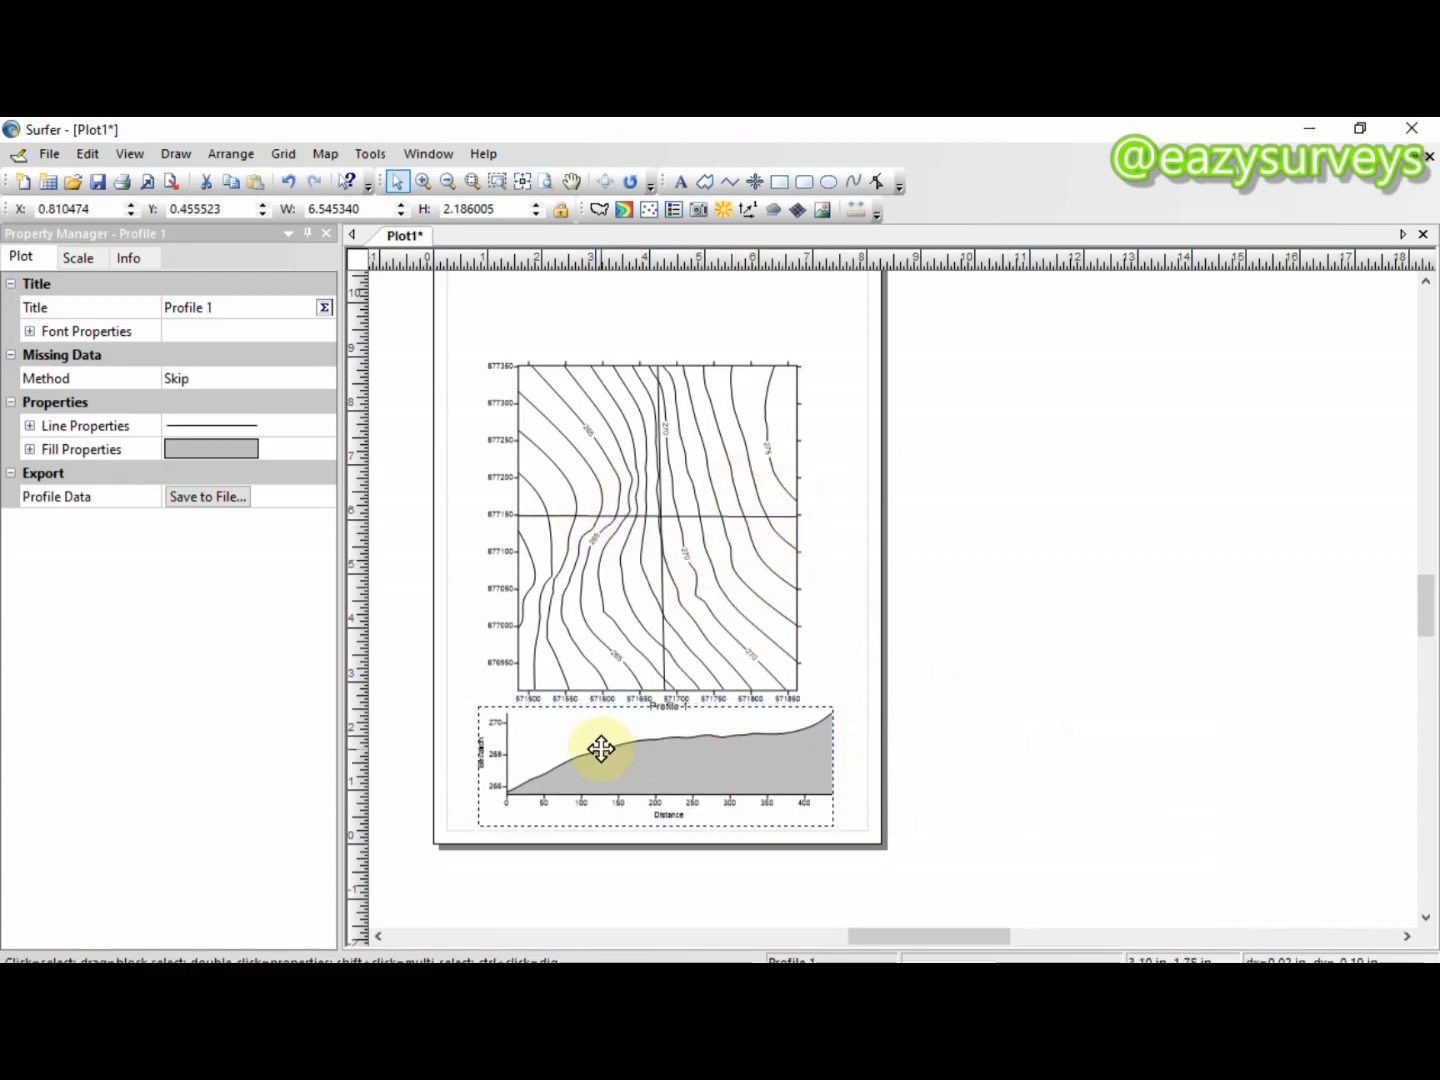
left_click_drag(601, 748, 657, 771)
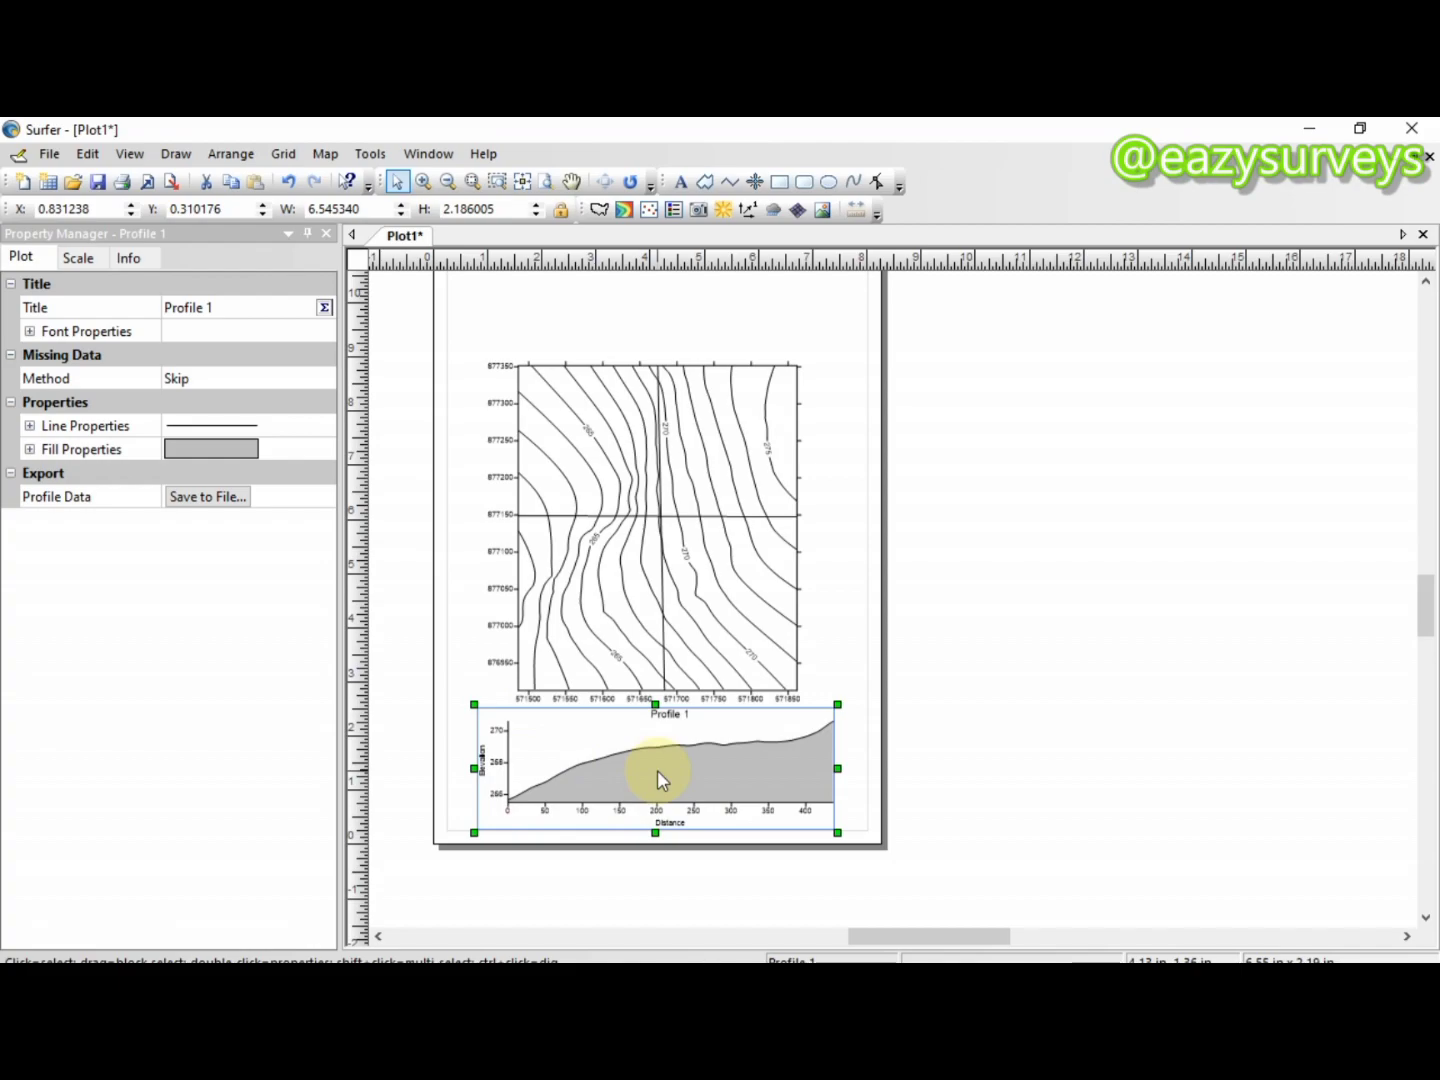
- Delete the vertical and horizontal profile lines from the contour map and reselect the contour layer
left_click(836, 560)
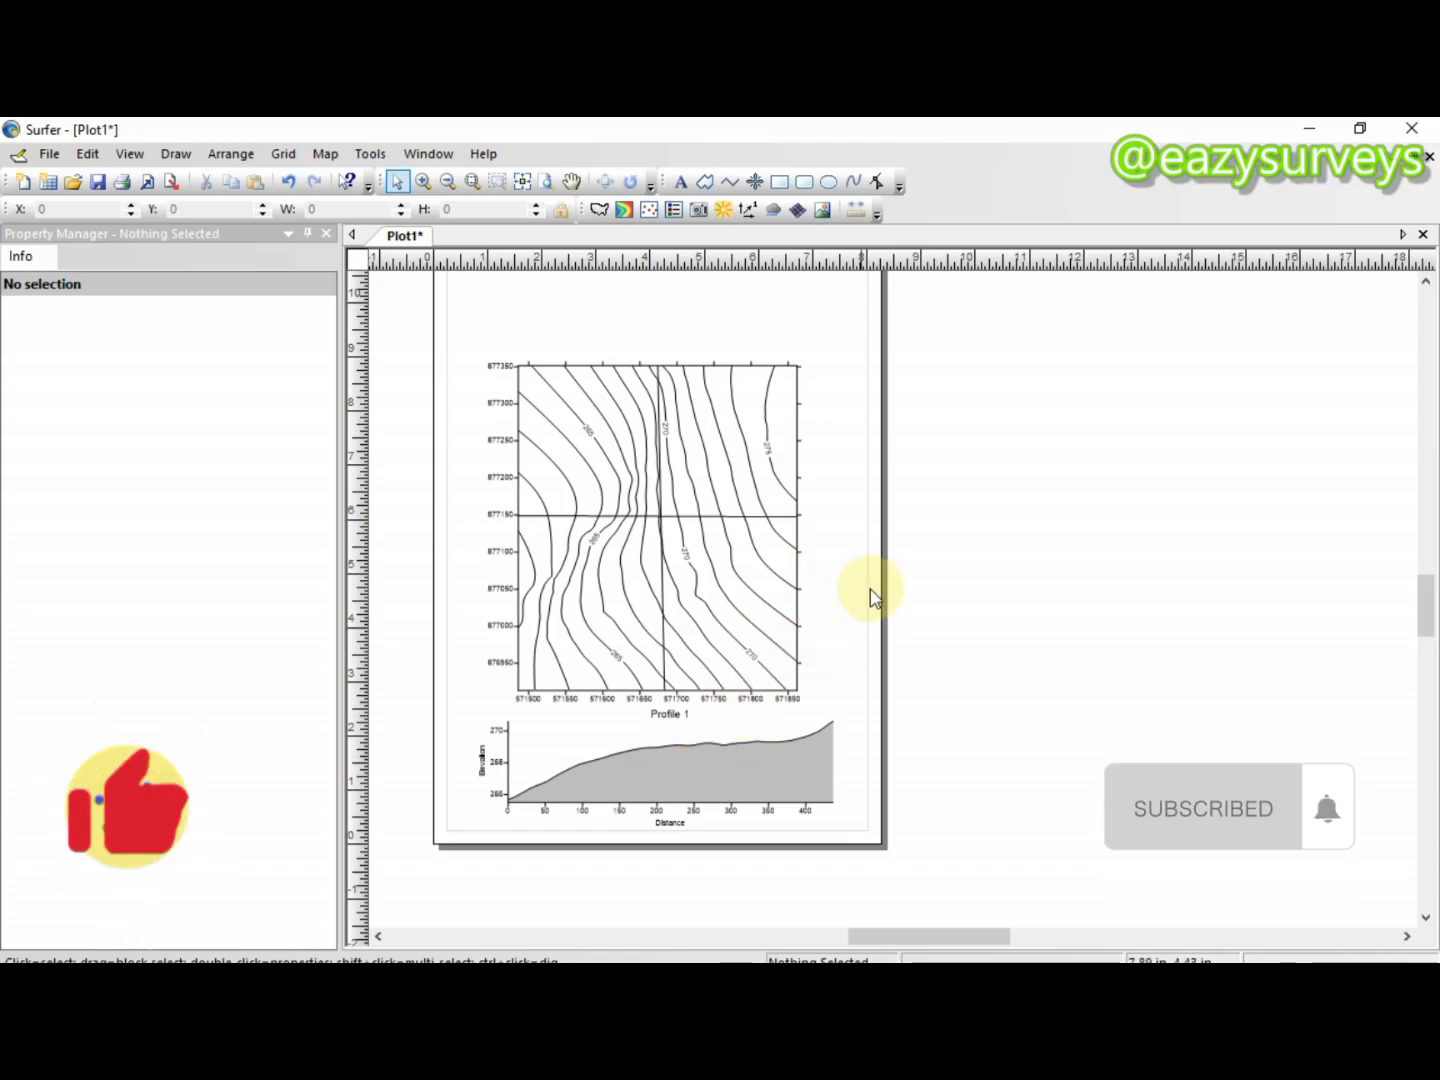
left_click(760, 609)
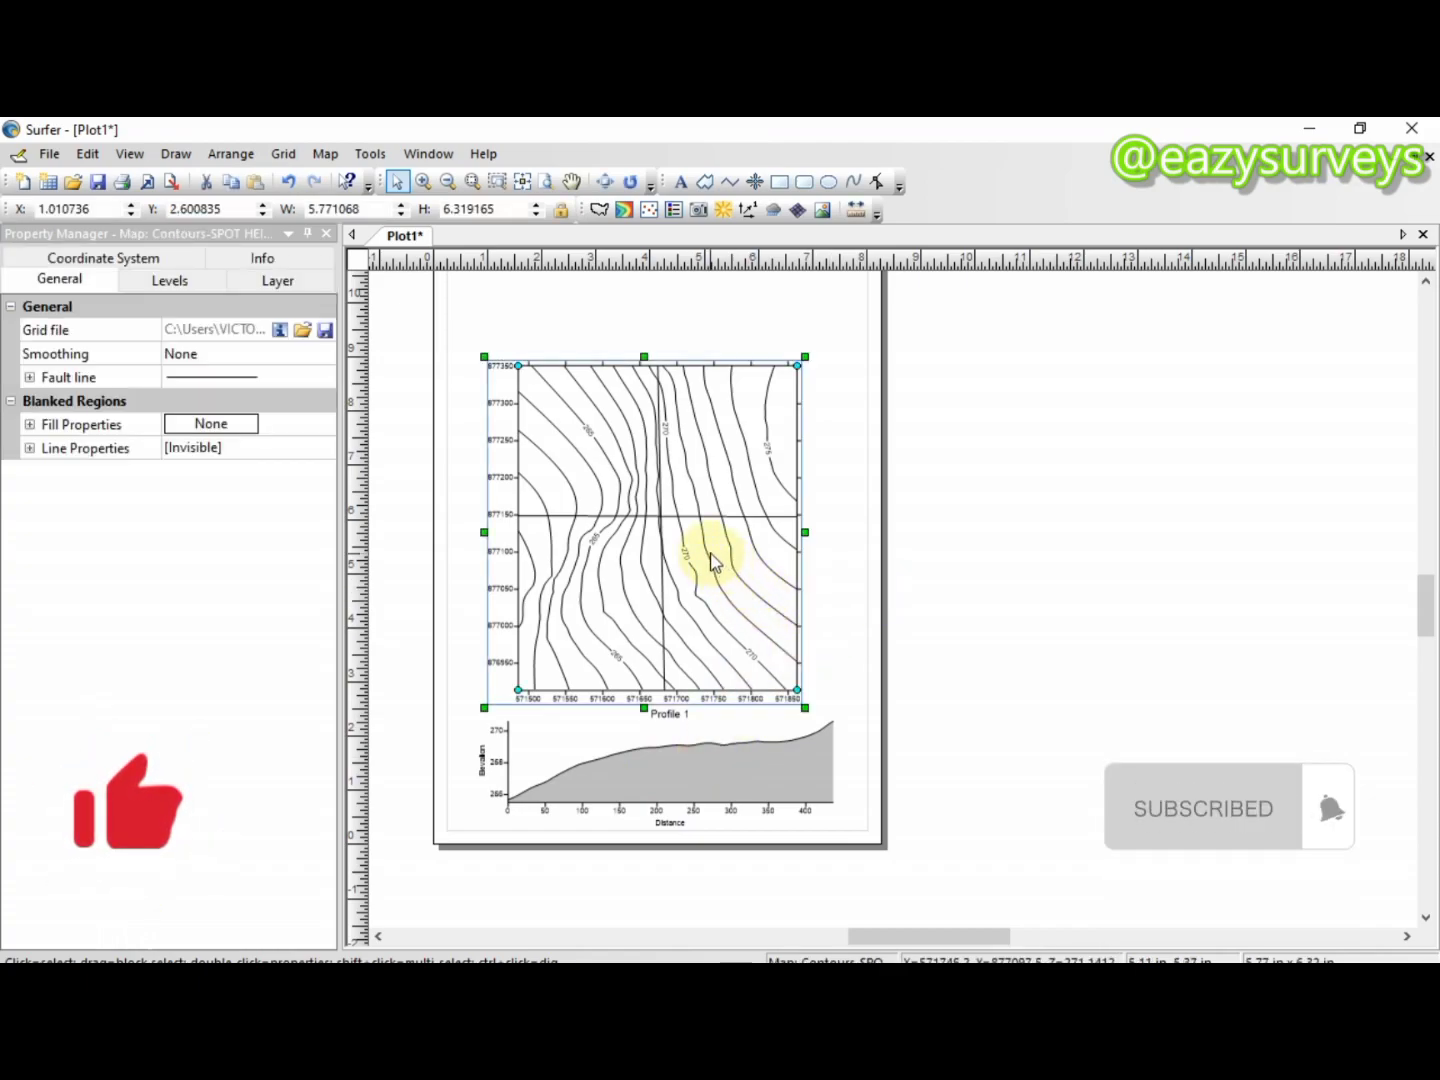
left_click(661, 523)
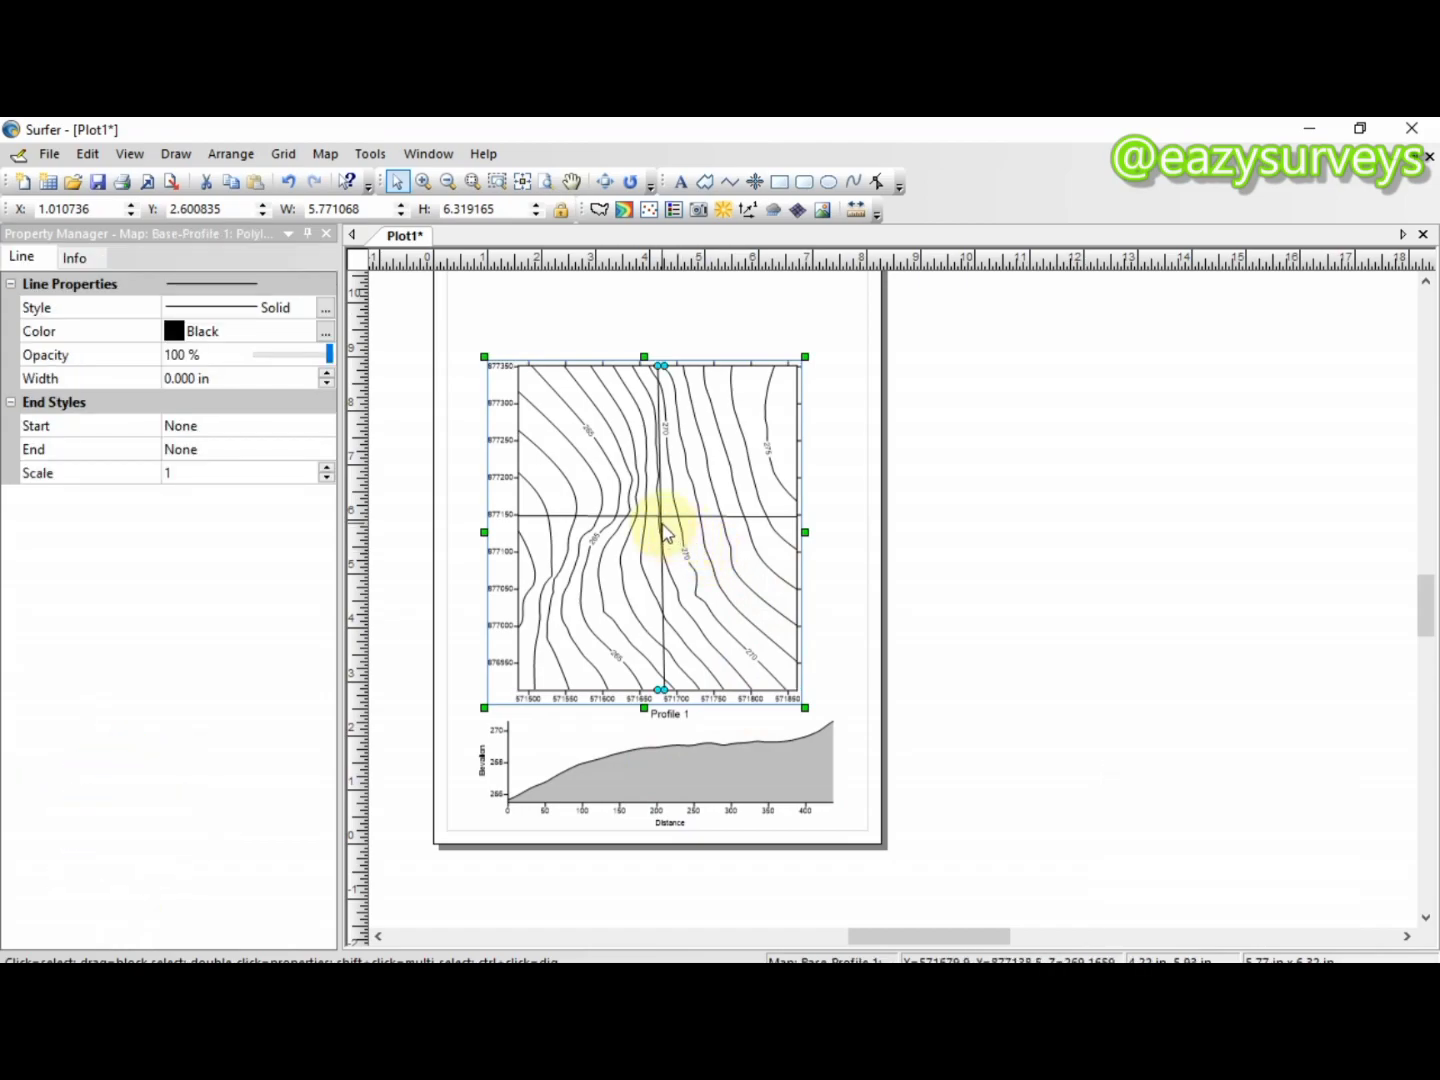
key("Delete")
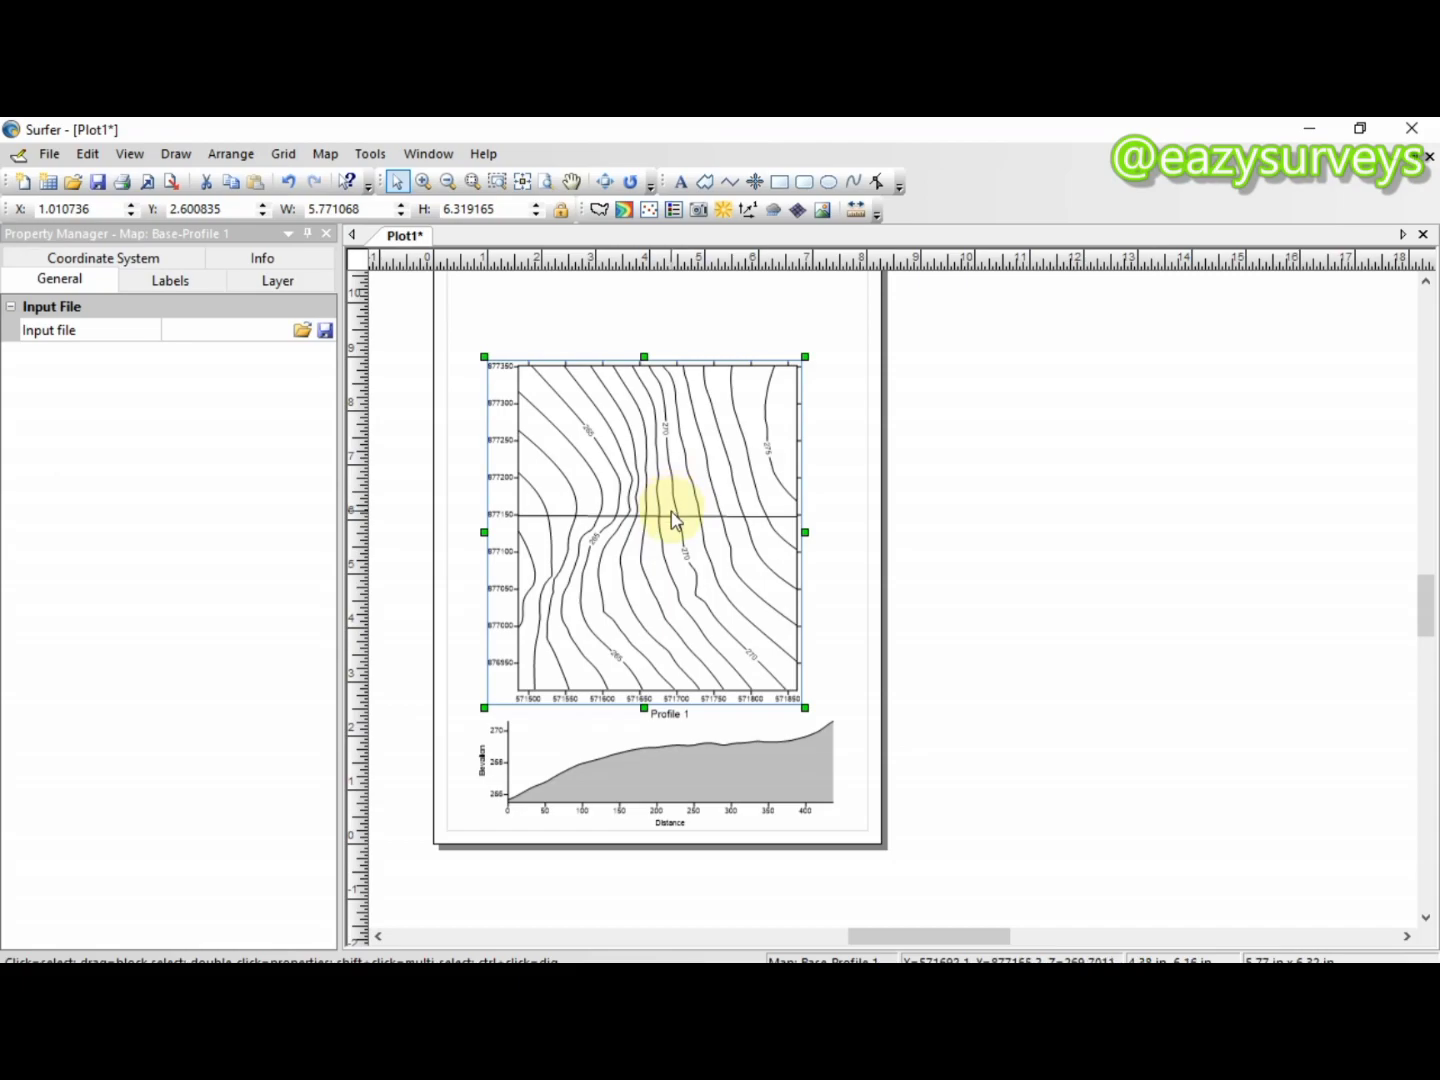
left_click(672, 519)
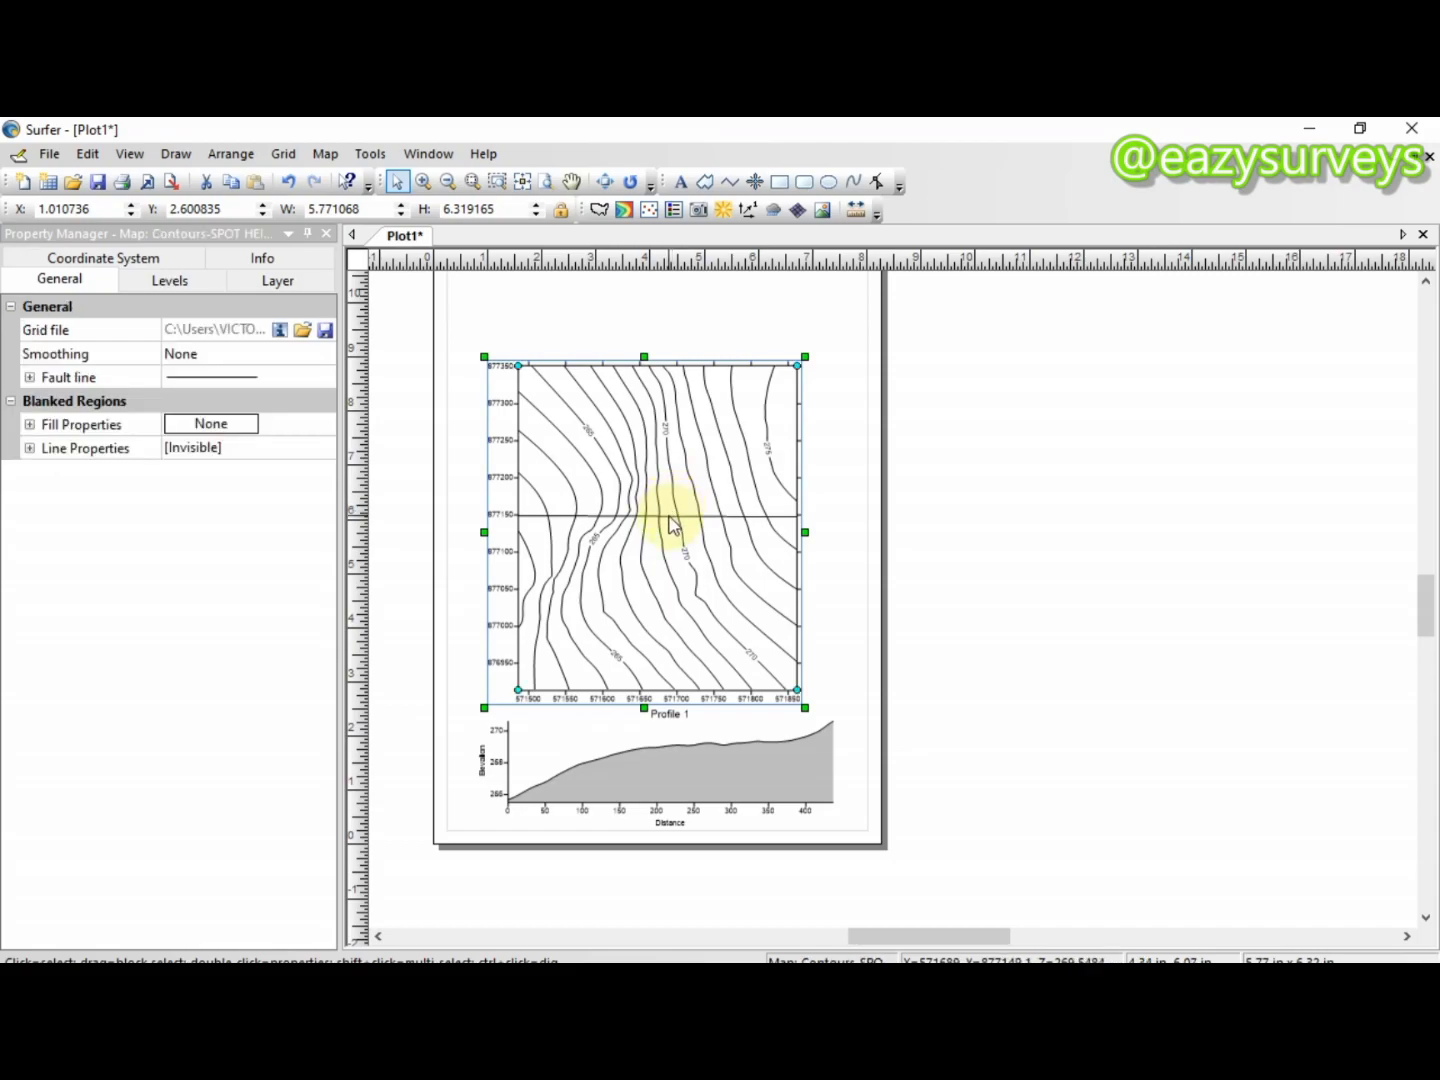
left_click(670, 516)
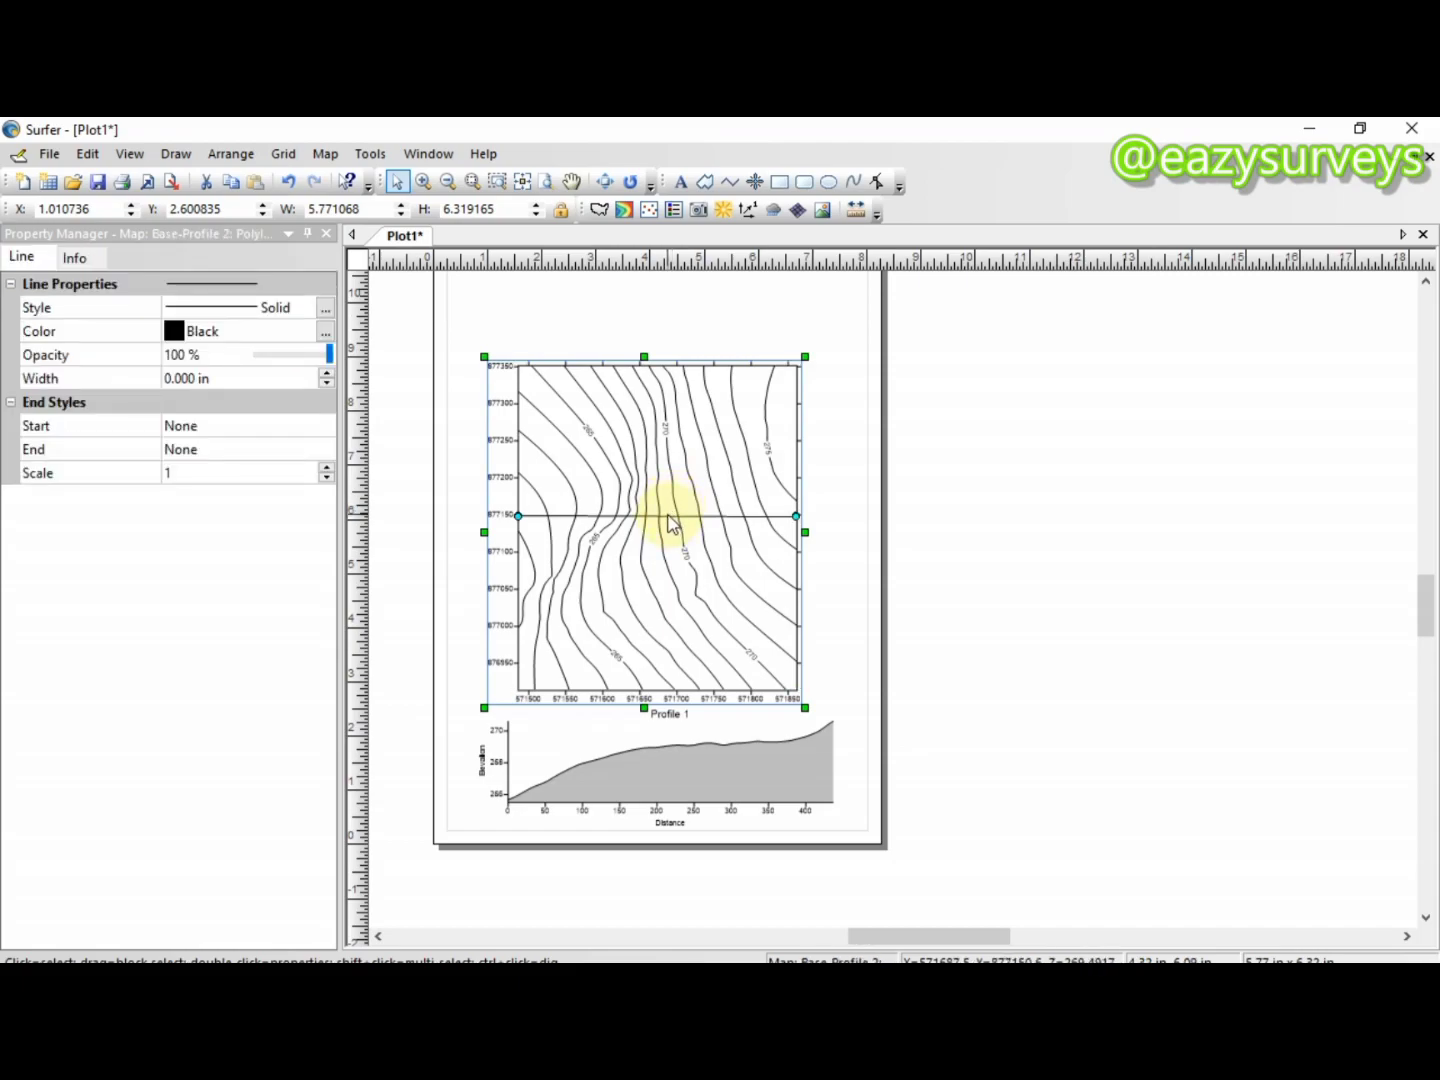
key("Delete")
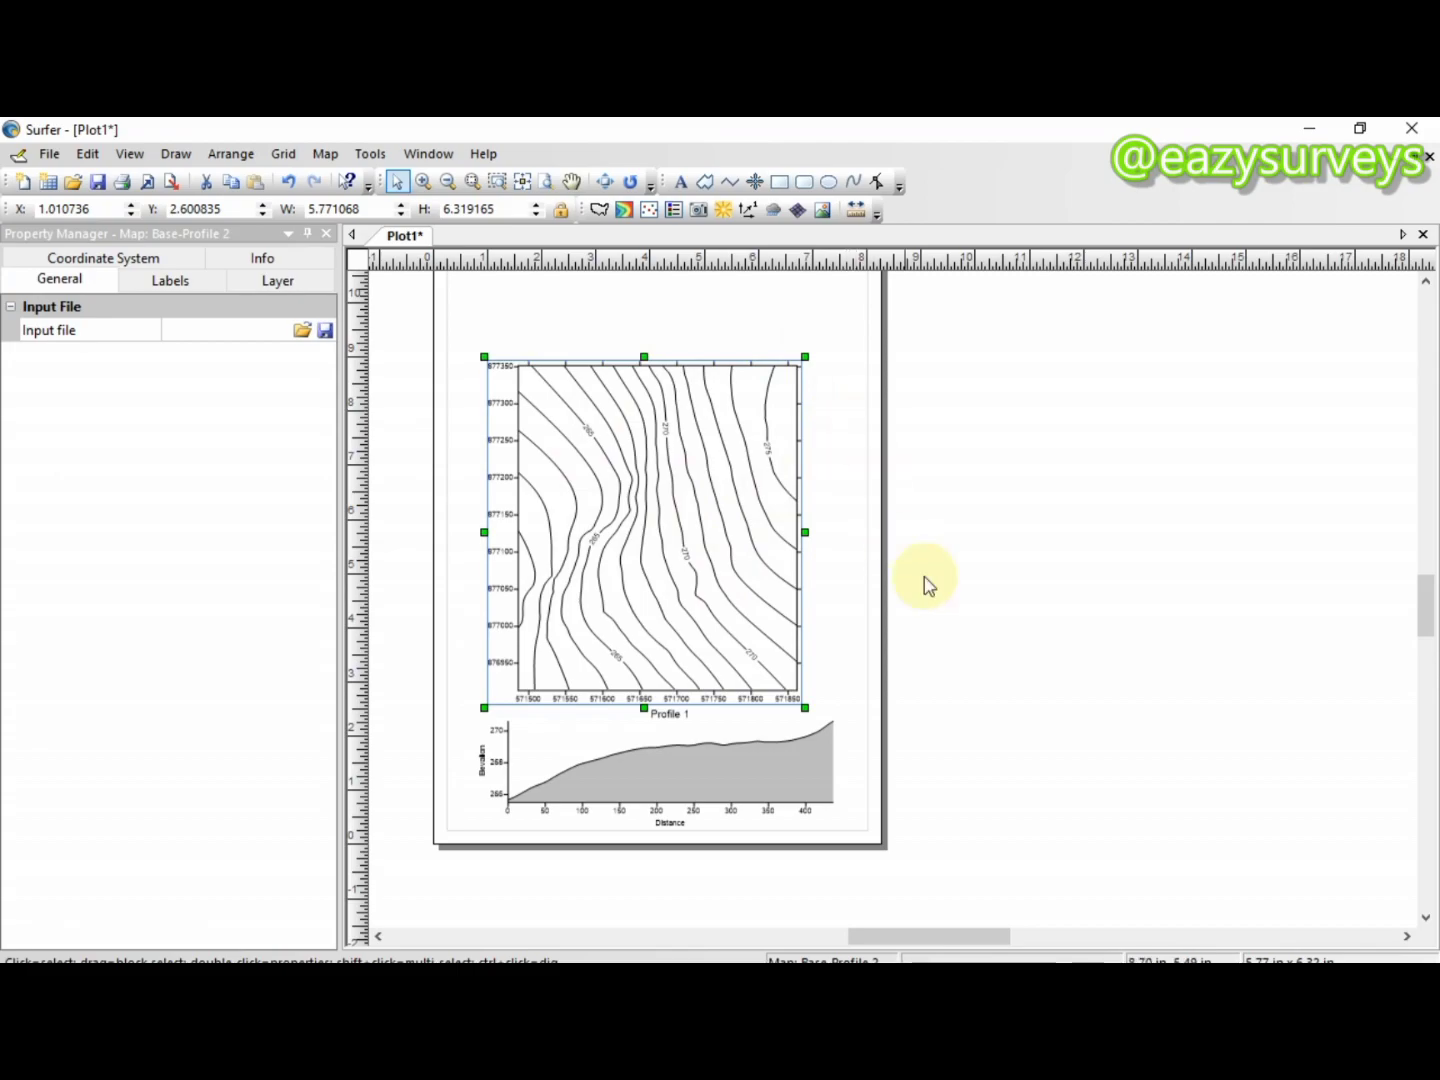
left_click(727, 521)
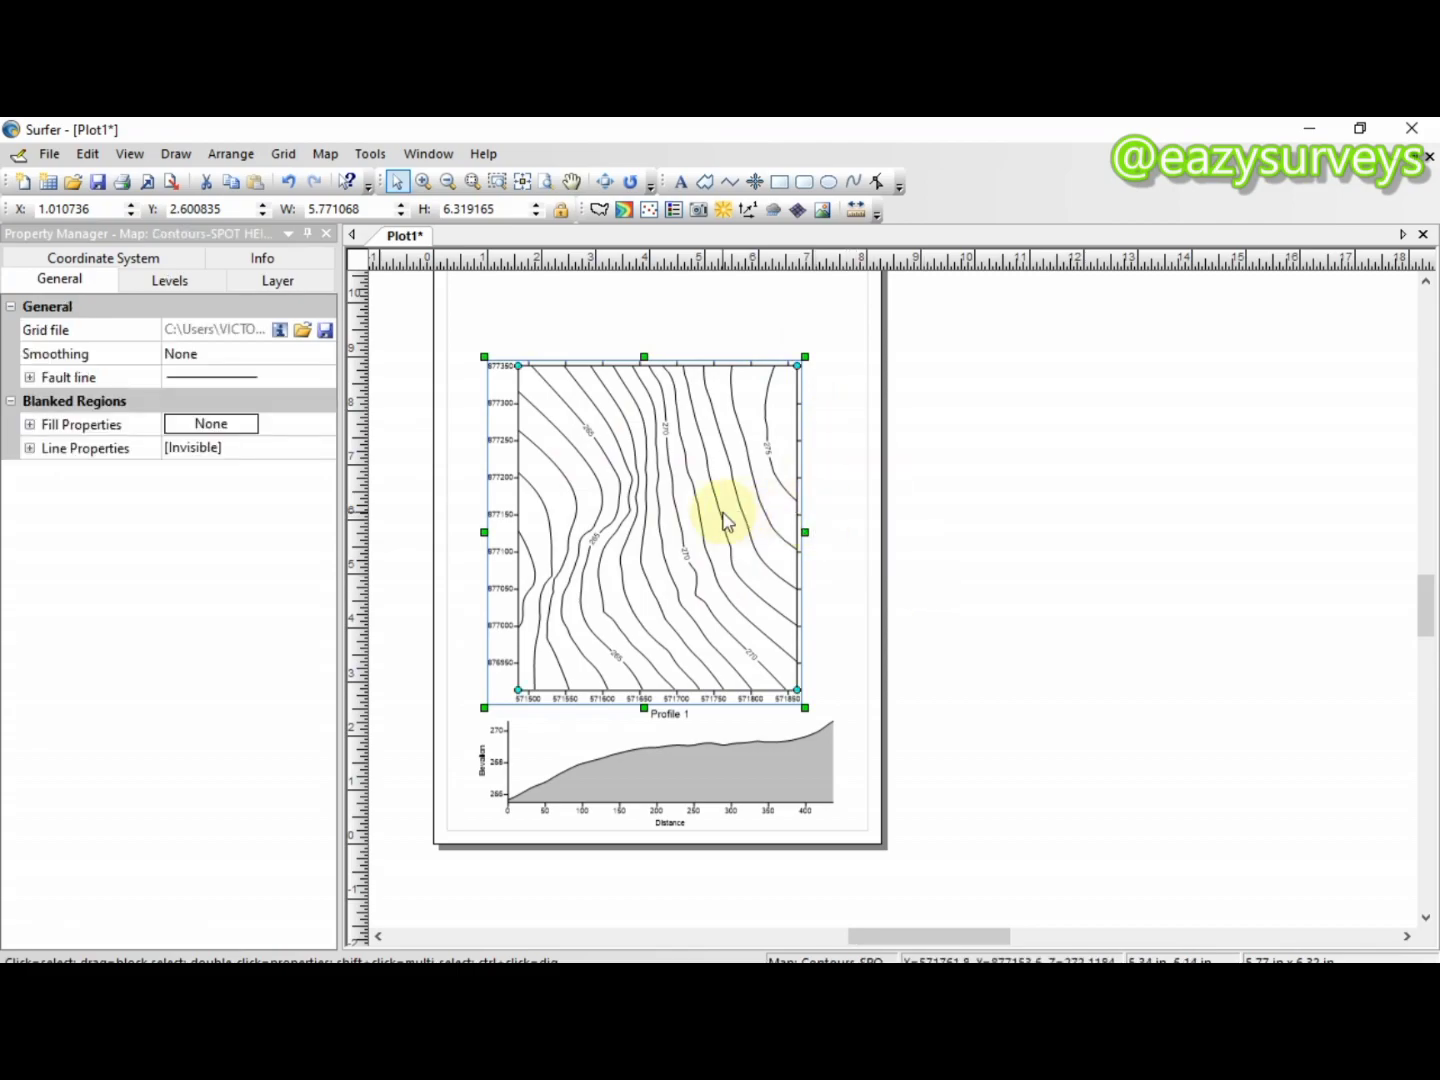